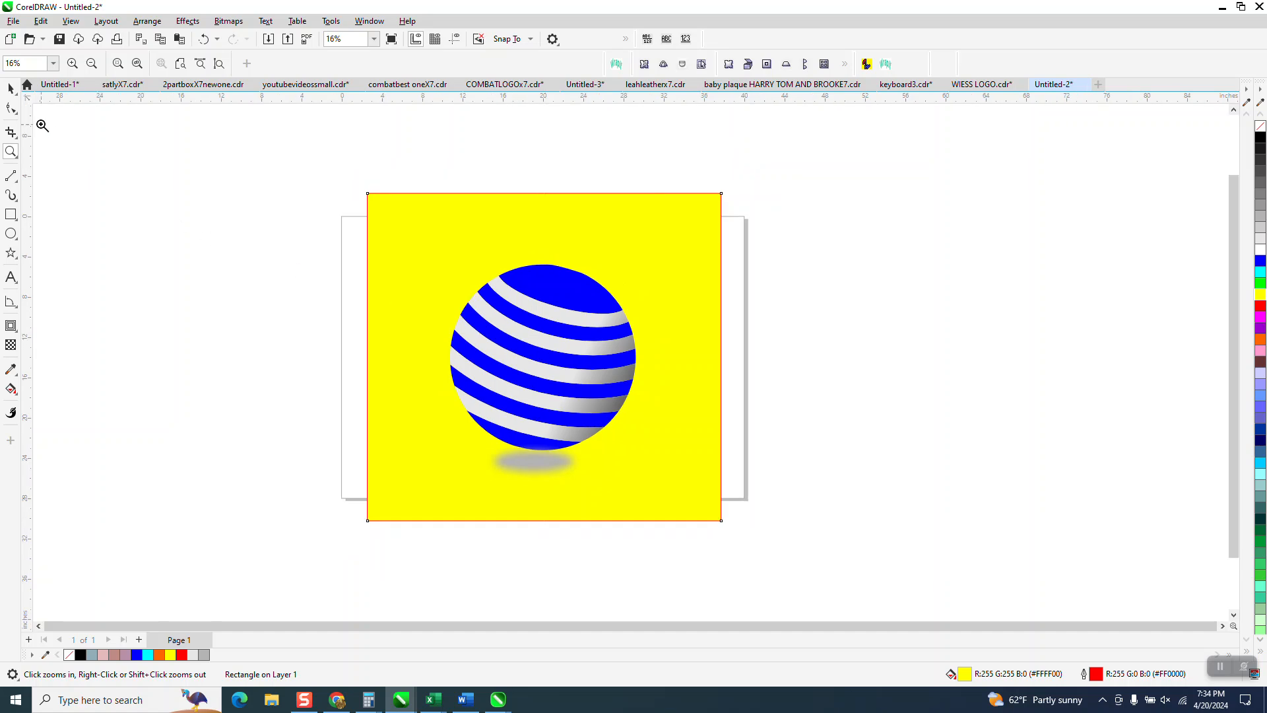
Step: Move the finished striped sphere artwork with its yellow background off the page, to the right of it
{"action": "left_click", "coordinate": [12, 88]}
{"action": "left_click_drag", "start_coordinate": [349, 175], "coordinate": [829, 560]}
{"action": "left_click_drag", "start_coordinate": [630, 363], "coordinate": [985, 358]}
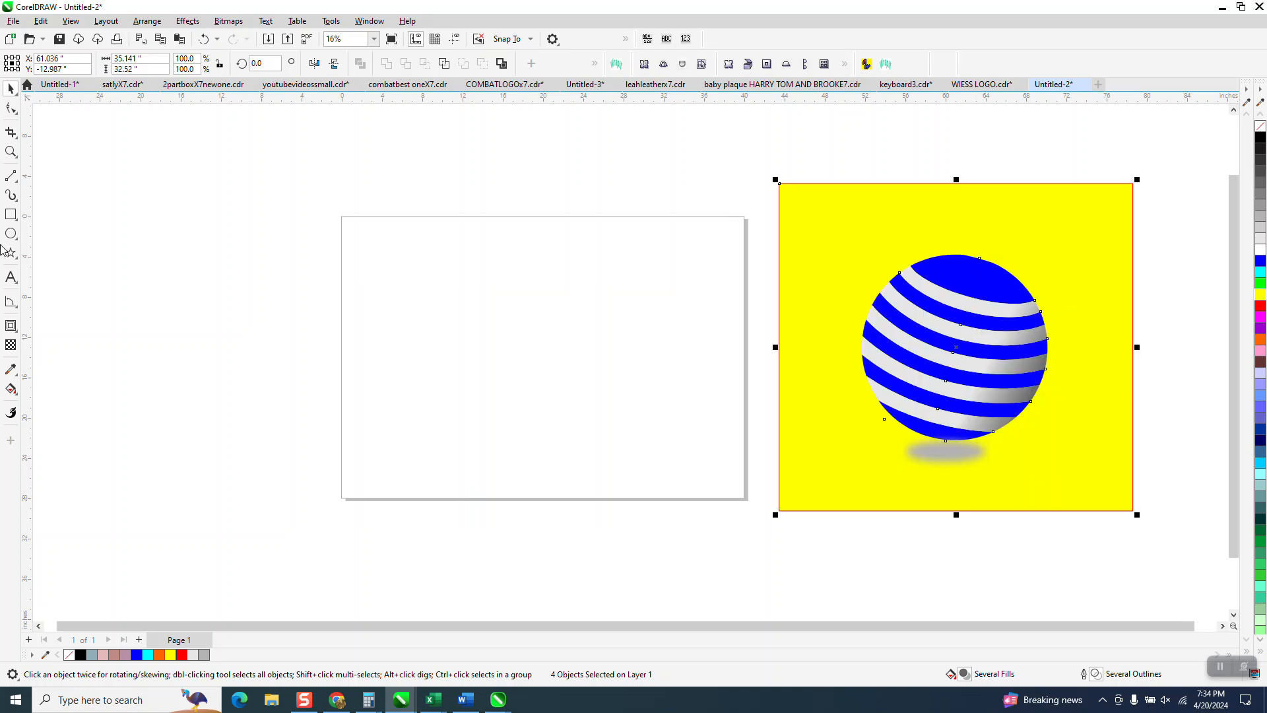
Step: Draw a circle about 17.8 inches across, centred on the page, and a flat ellipse about 9 × 2.6 inches at its upper left
{"action": "mouse_move", "coordinate": [621, 275]}
{"action": "left_mouse_down"}
{"action": "mouse_move", "coordinate": [462, 438]}
{"action": "mouse_move", "coordinate": [444, 481]}
{"action": "left_mouse_up"}
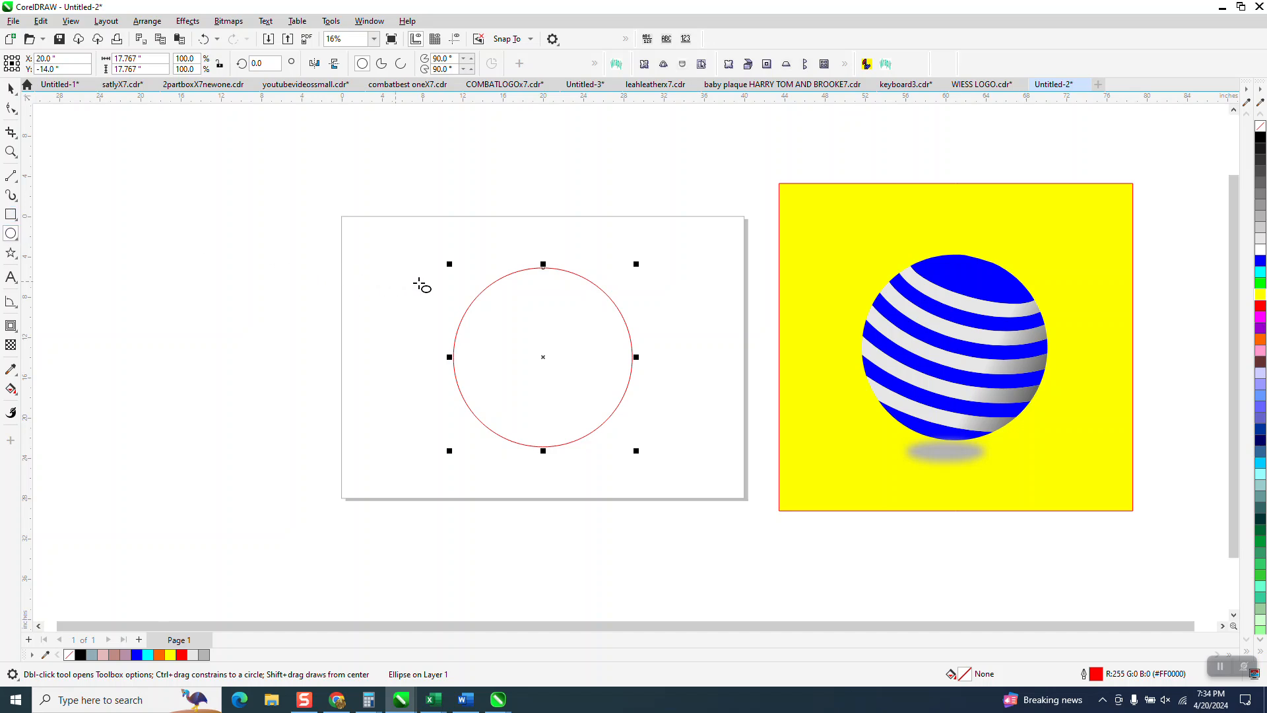
{"action": "left_click_drag", "start_coordinate": [468, 271], "coordinate": [373, 299]}
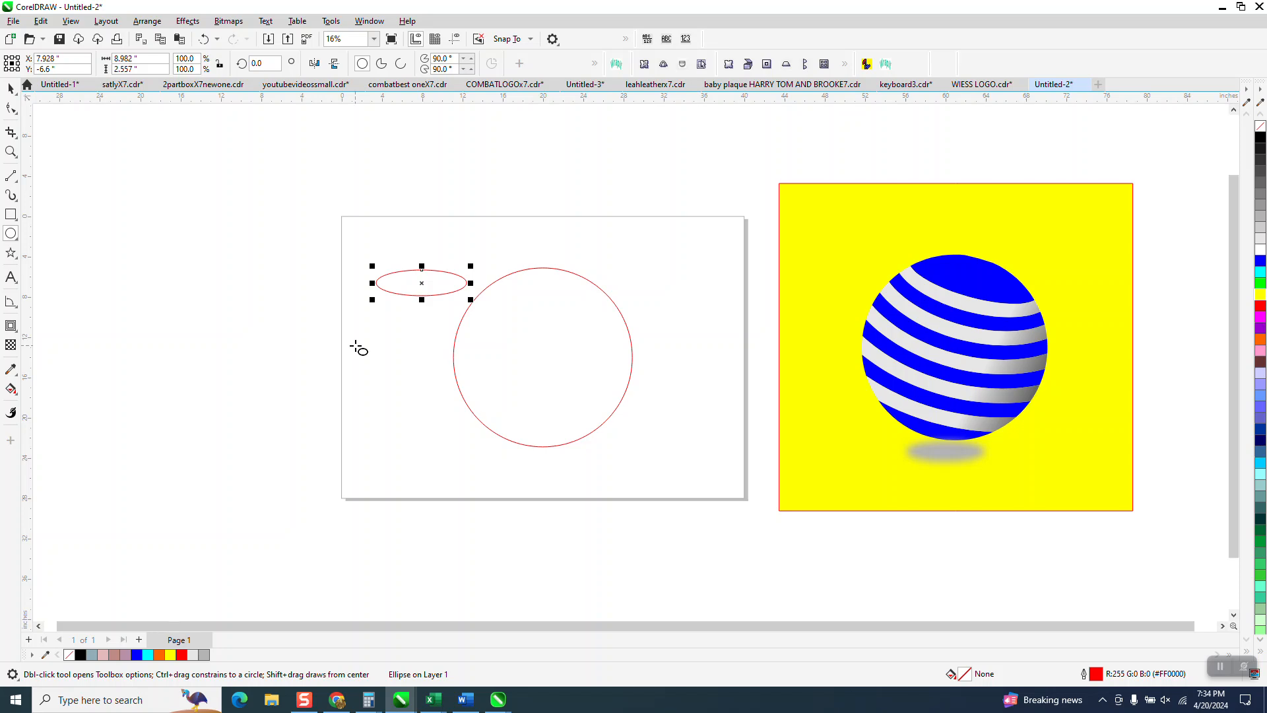
{"action": "key", "text": "p"}
Step: Centre the flat ellipse horizontally on the circle and align their top edges
{"action": "left_click", "coordinate": [10, 89]}
{"action": "left_click_drag", "start_coordinate": [464, 246], "coordinate": [606, 447]}
{"action": "left_click_drag", "start_coordinate": [446, 265], "coordinate": [775, 516]}
{"action": "key", "text": "t"}
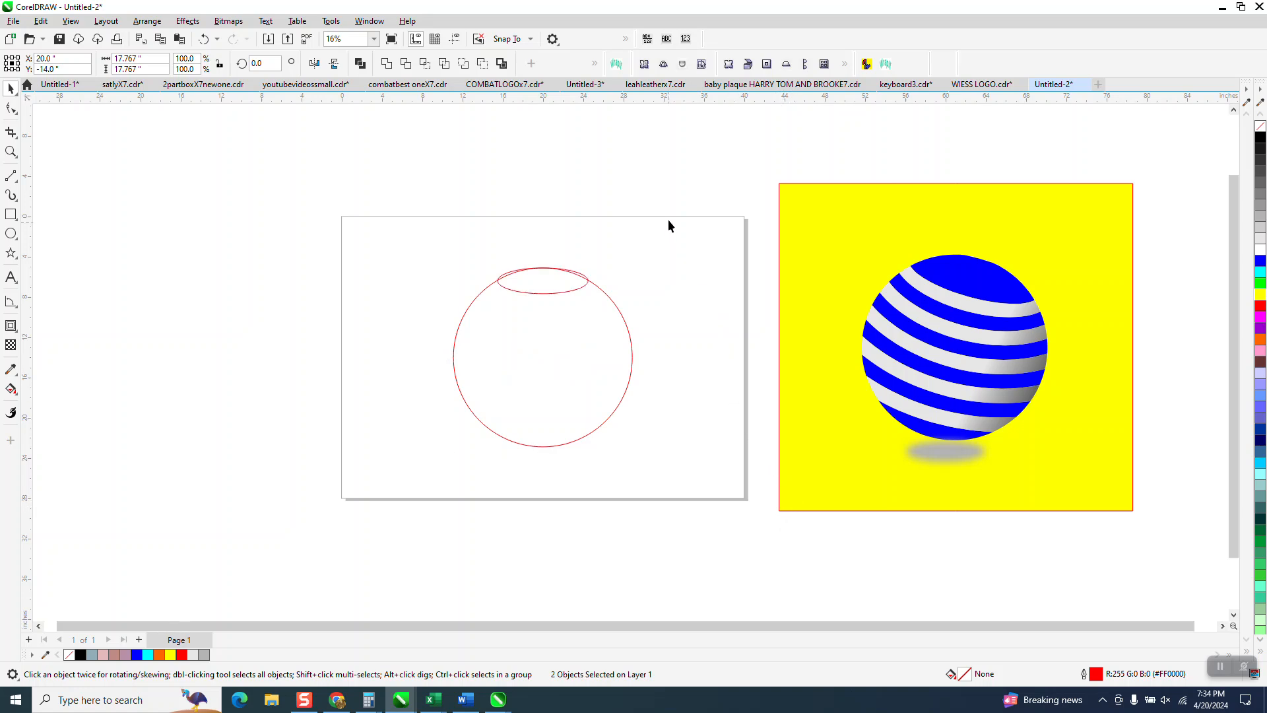
Step: Move the flat ellipse straight up so its centre sits on the circle's top edge
{"action": "left_click", "coordinate": [551, 290]}
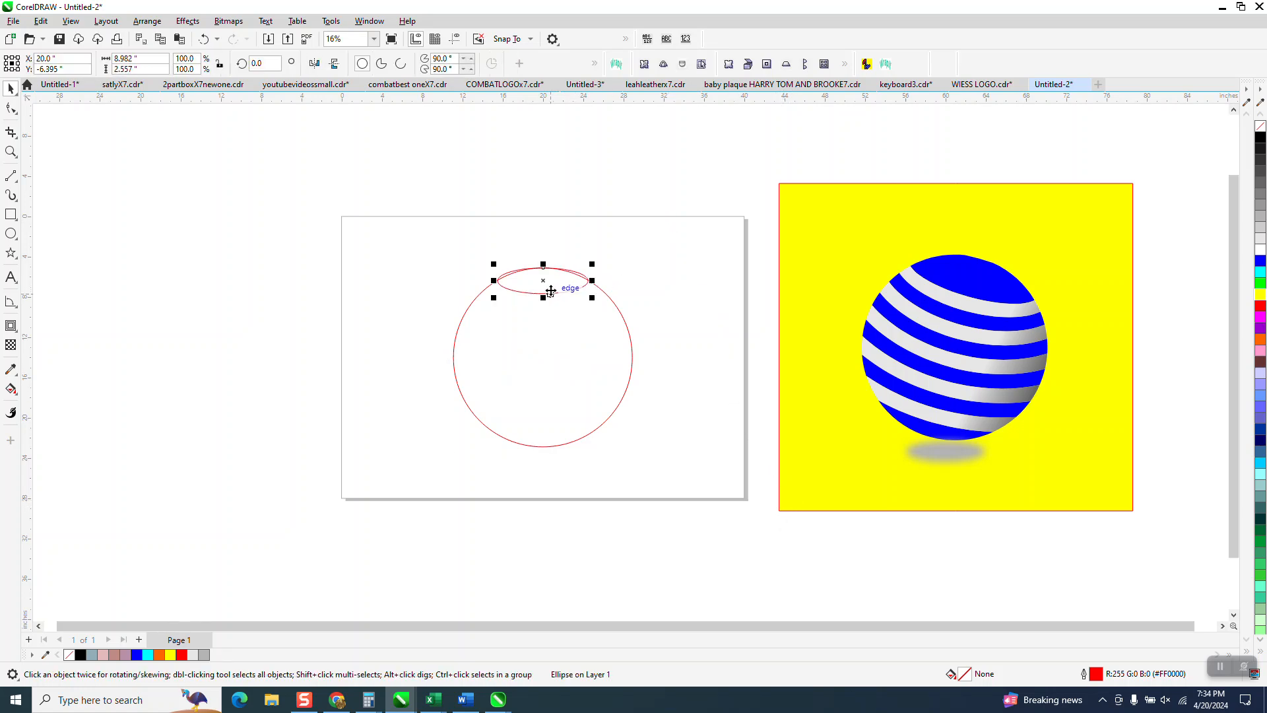
{"action": "left_click_drag", "start_coordinate": [543, 281], "coordinate": [543, 272]}
{"action": "left_click", "coordinate": [615, 235]}
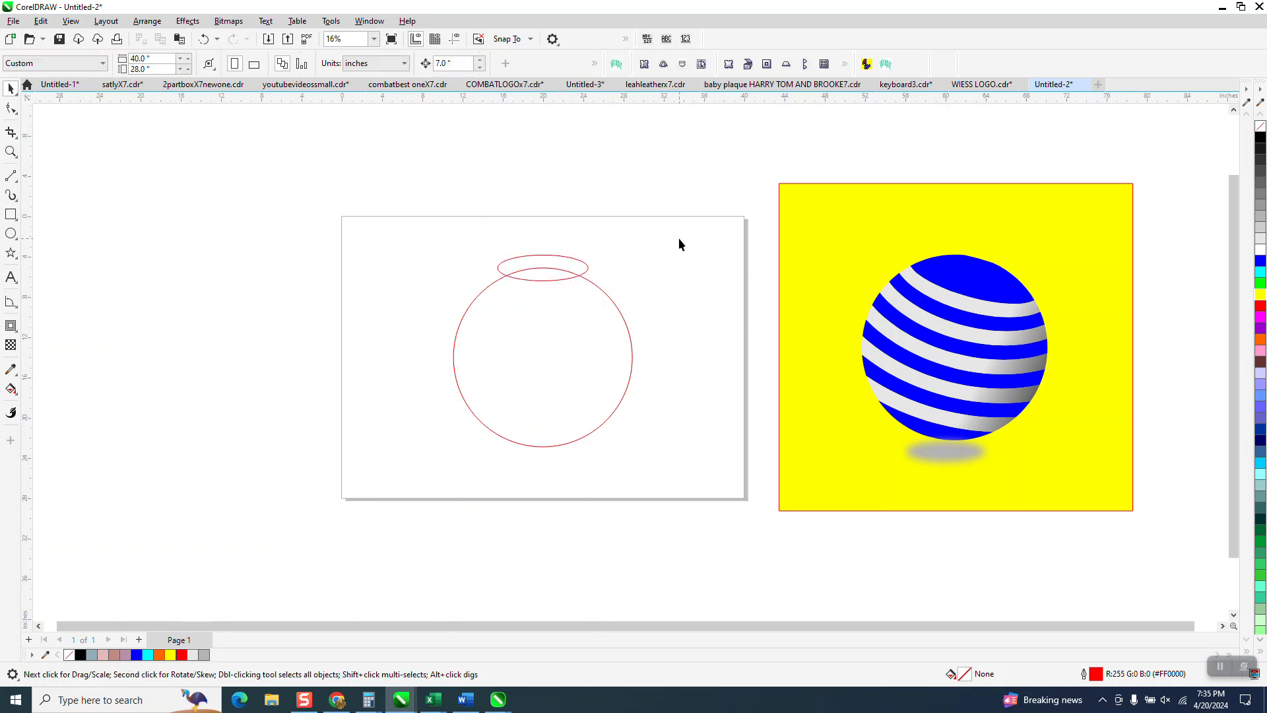
{"action": "left_click", "coordinate": [544, 280]}
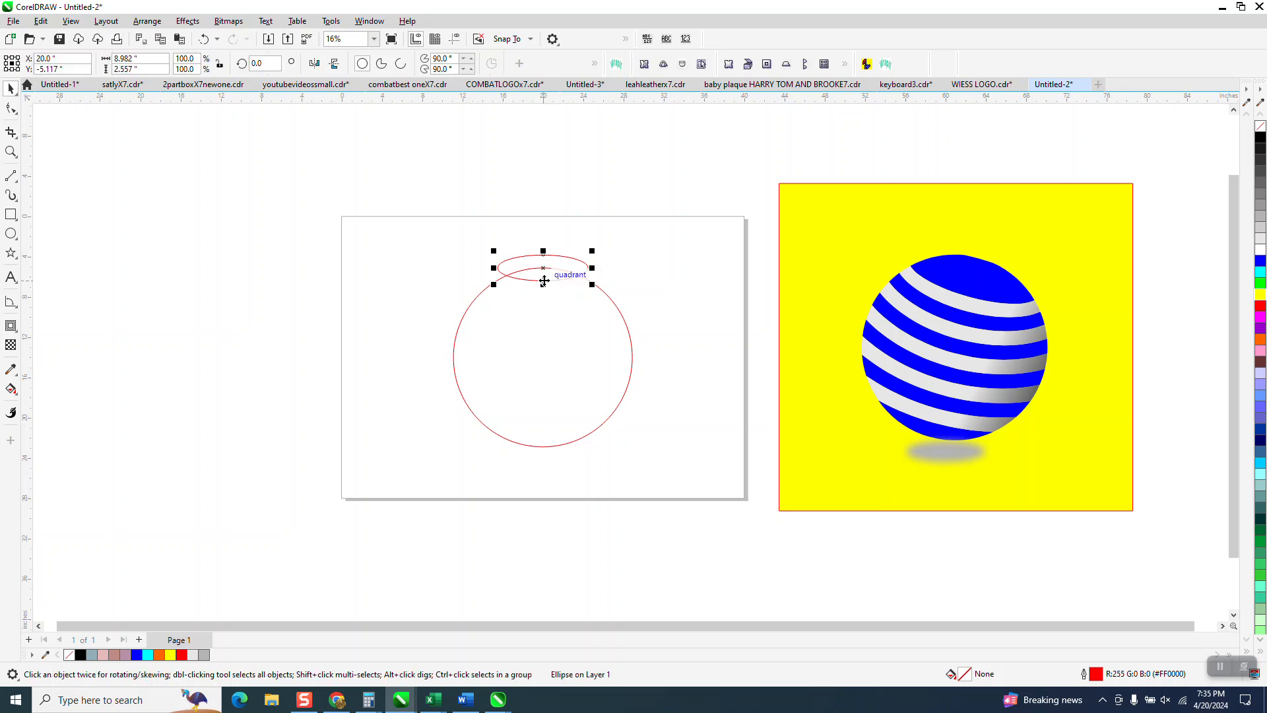
{"action": "left_click", "coordinate": [187, 20]}
{"action": "left_click", "coordinate": [241, 324]}
{"action": "left_click", "coordinate": [1123, 160]}
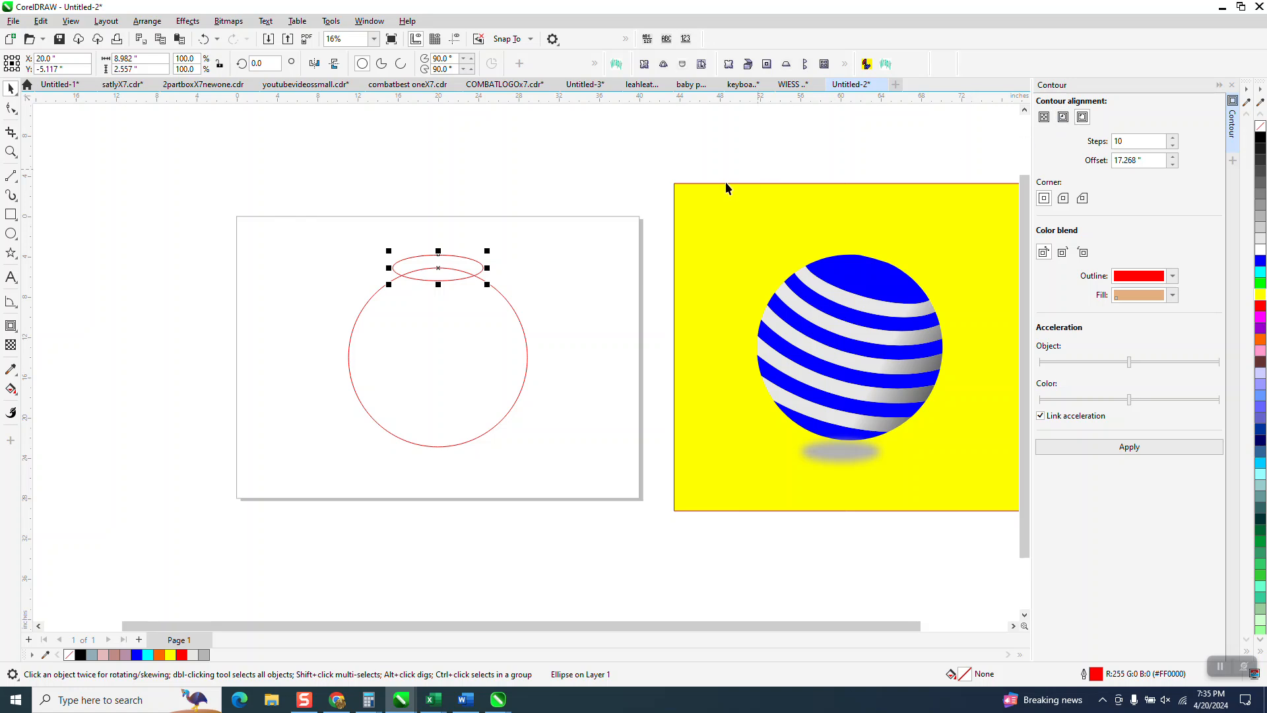
{"action": "left_click", "coordinate": [1231, 85]}
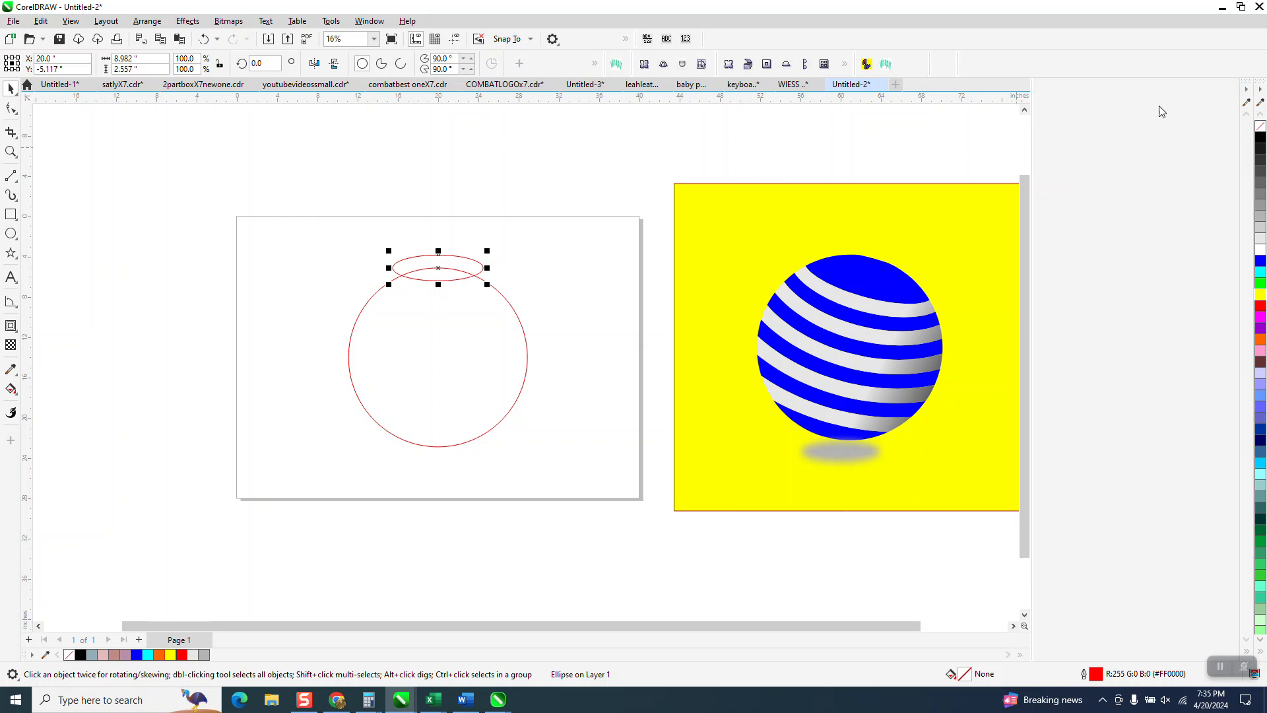
Step: Try a 10-step outward contour from the flat ellipse down to the circle's bottom edge, and undo it
{"action": "left_click", "coordinate": [18, 333]}
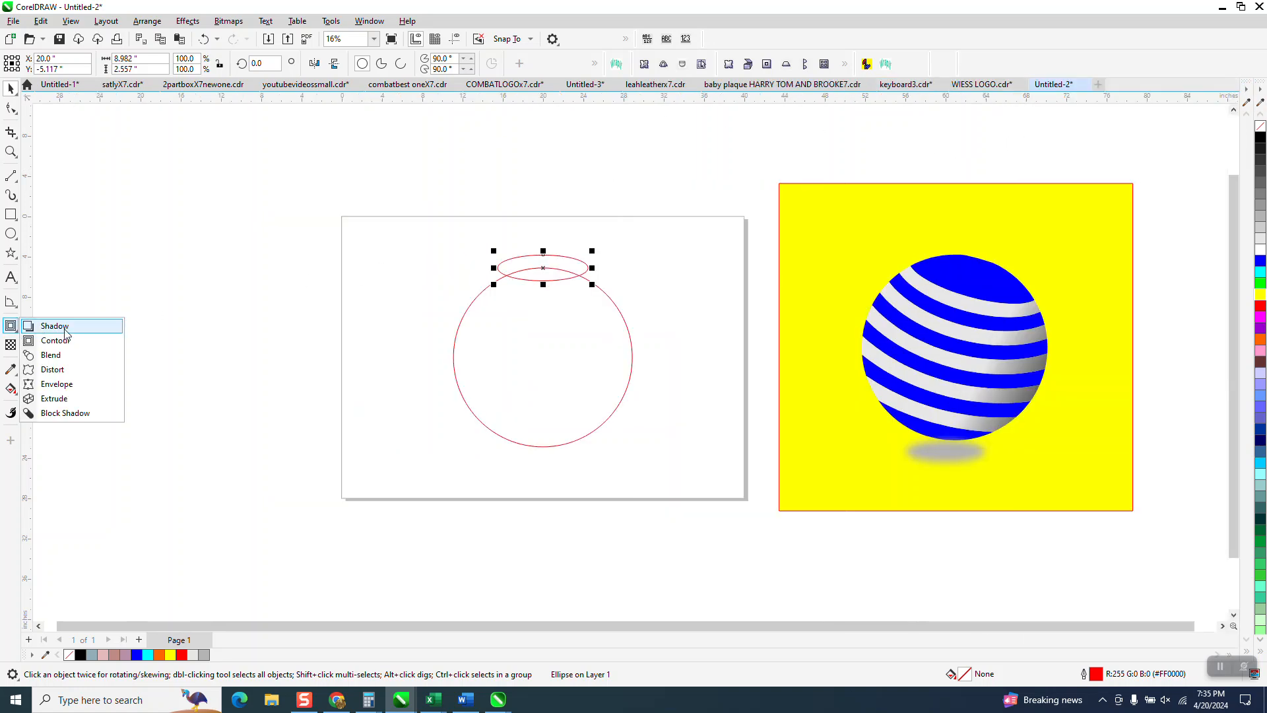
{"action": "left_click", "coordinate": [63, 341]}
{"action": "left_click_drag", "start_coordinate": [543, 281], "coordinate": [542, 447]}
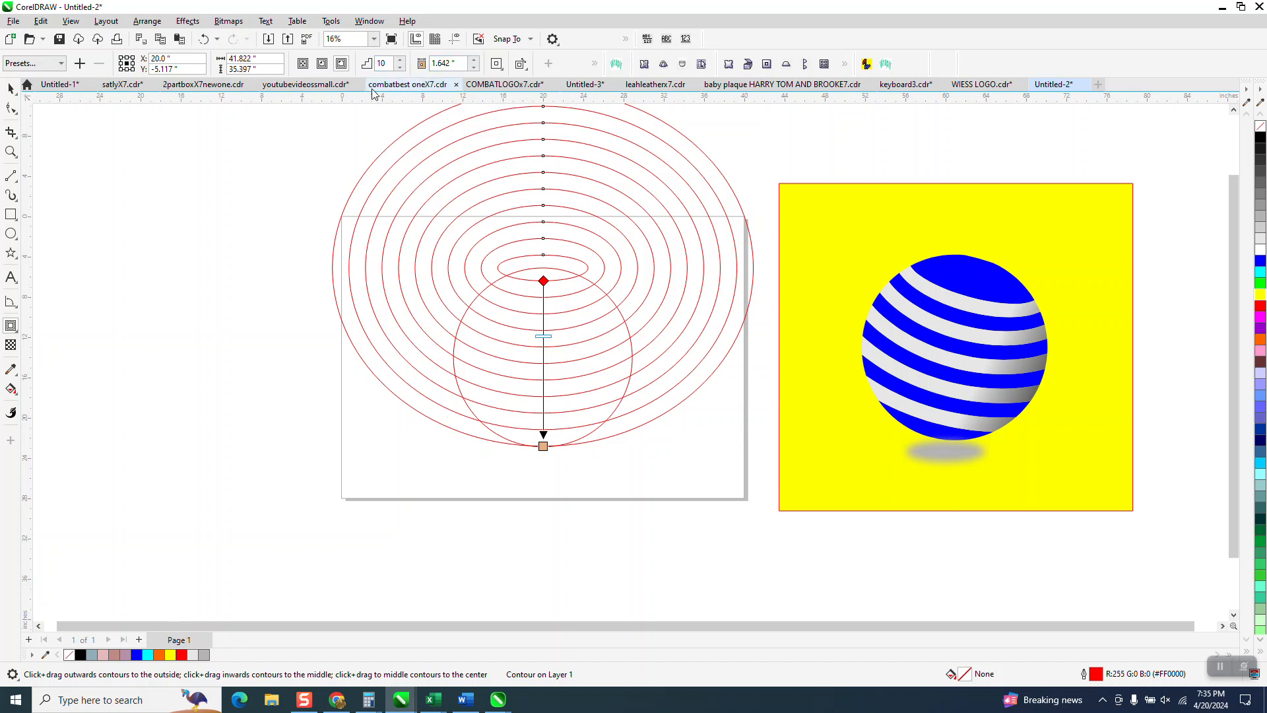
{"action": "left_click", "coordinate": [204, 39]}
Step: Set the ellipse's contour to 8 steps
{"action": "left_click", "coordinate": [400, 68]}
{"action": "left_click", "coordinate": [400, 67]}
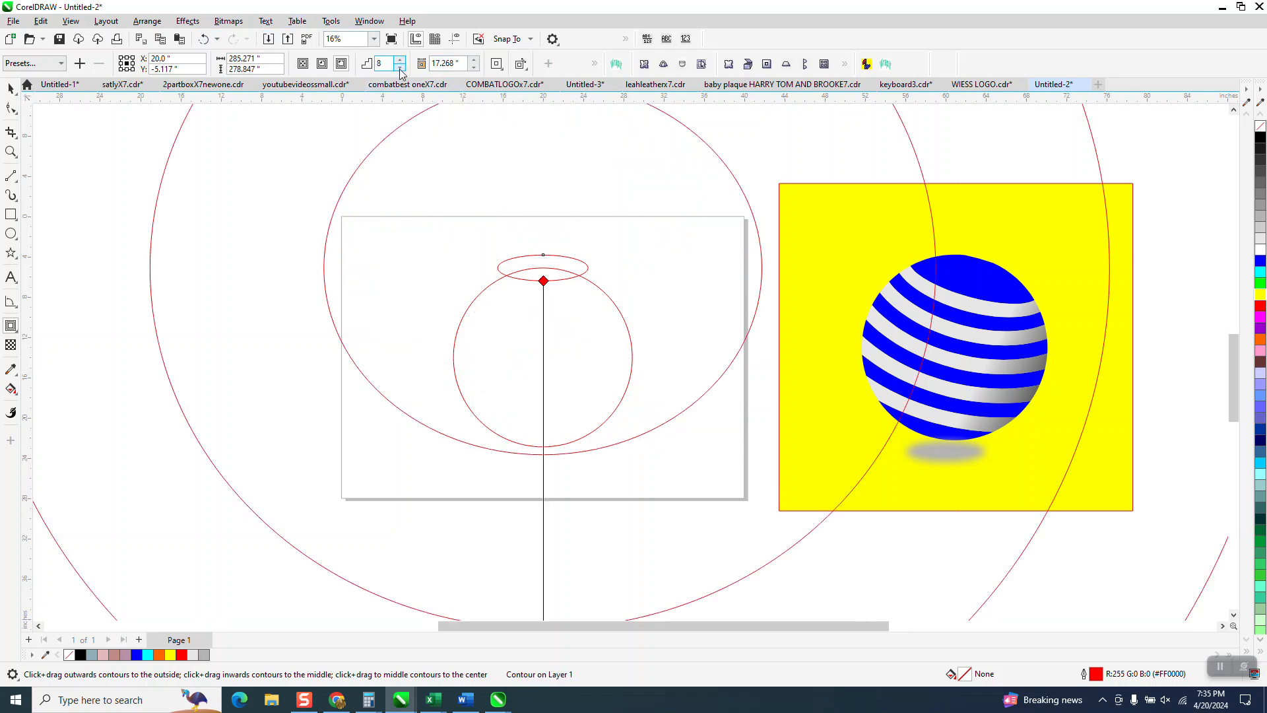
Step: Try a higher number of contour steps, such as 11, and undo the increases back to 8
{"action": "left_click", "coordinate": [400, 60]}
{"action": "left_click", "coordinate": [400, 59]}
{"action": "left_click", "coordinate": [400, 59]}
{"action": "left_click", "coordinate": [400, 59]}
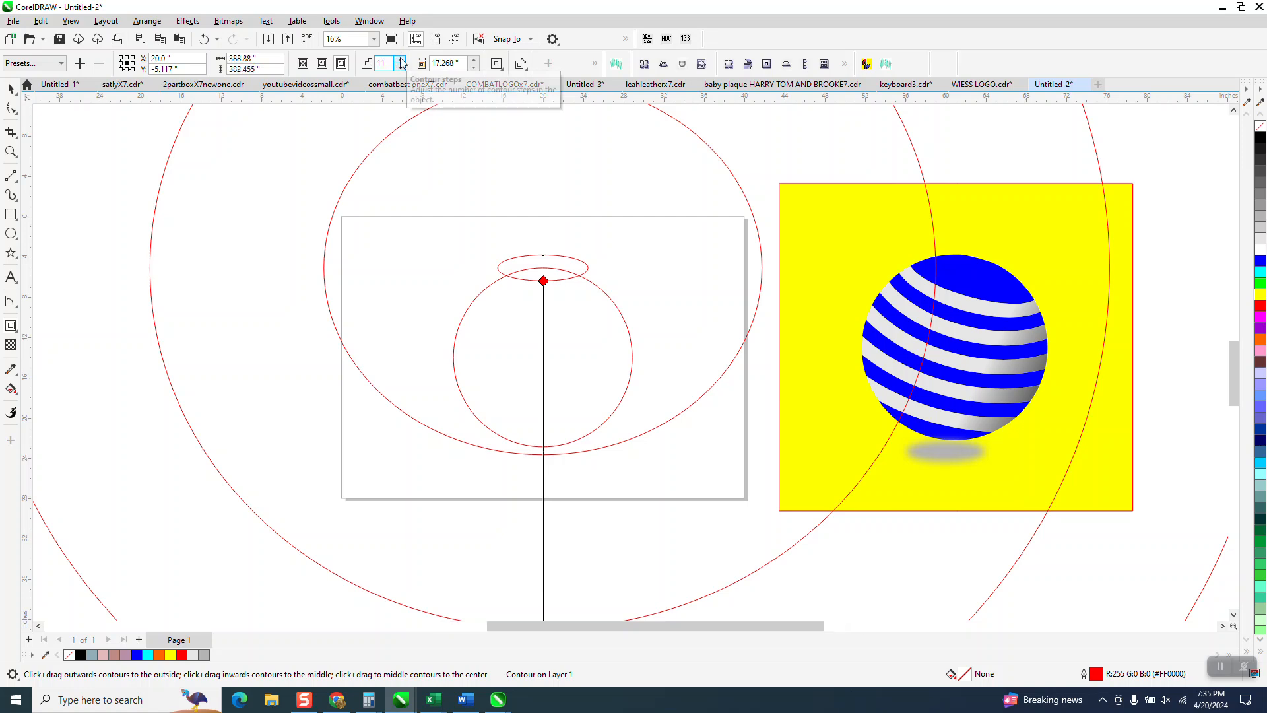
{"action": "left_click", "coordinate": [204, 38]}
{"action": "left_click", "coordinate": [204, 41]}
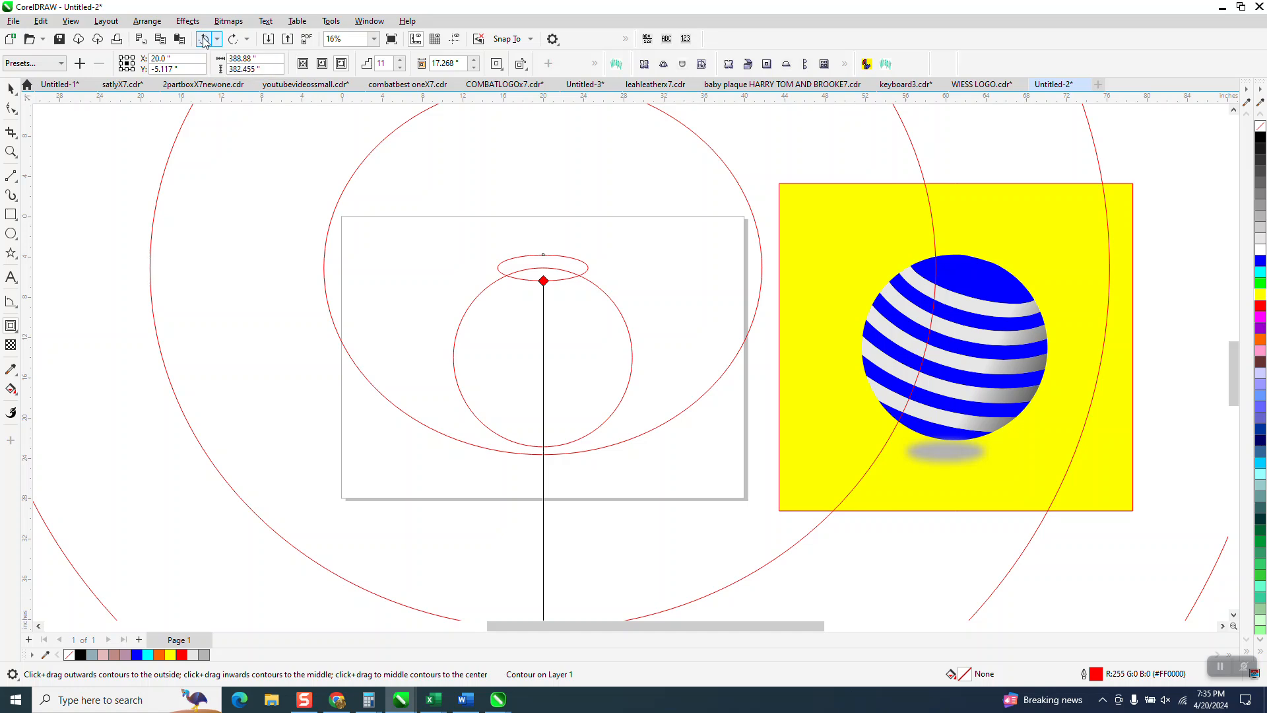
{"action": "left_click", "coordinate": [204, 39]}
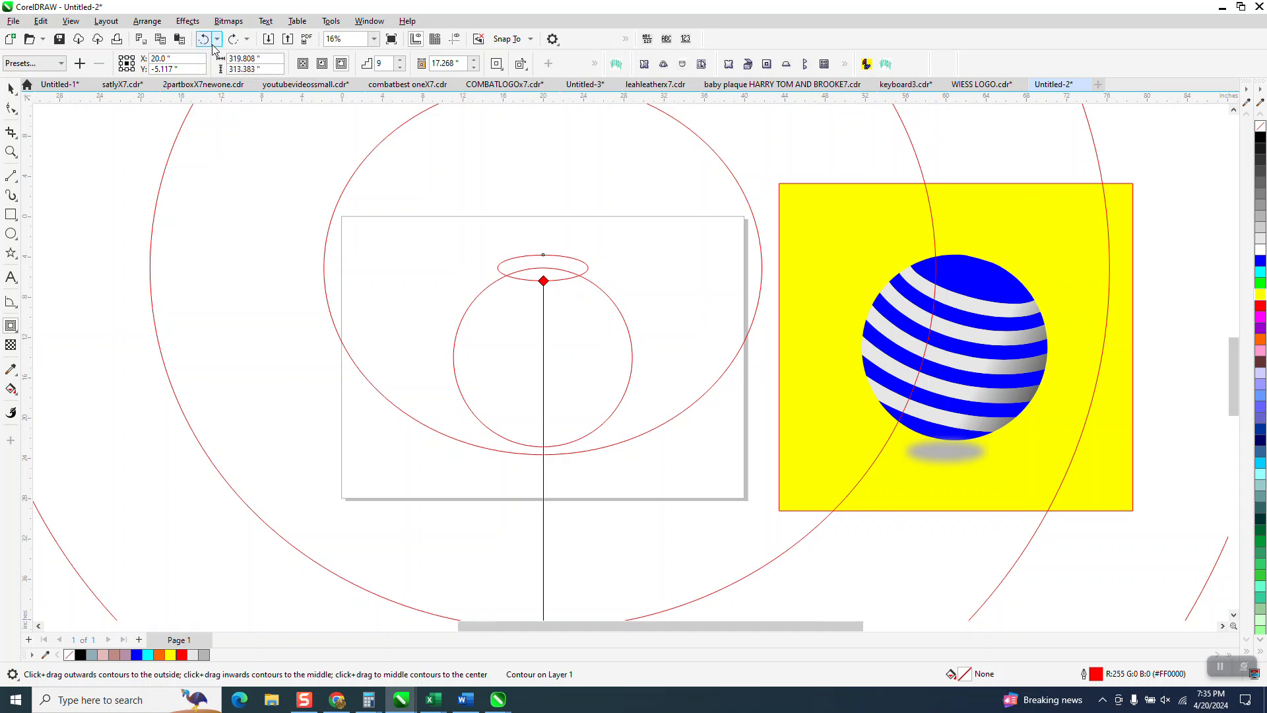
{"action": "left_click", "coordinate": [205, 39]}
Step: Reduce the contour offset to about 2.06 inches so the outermost ring meets the circle's bottom edge
{"action": "scroll", "coordinate": [455, 283], "scroll_direction": "down", "scroll_amount": 6}
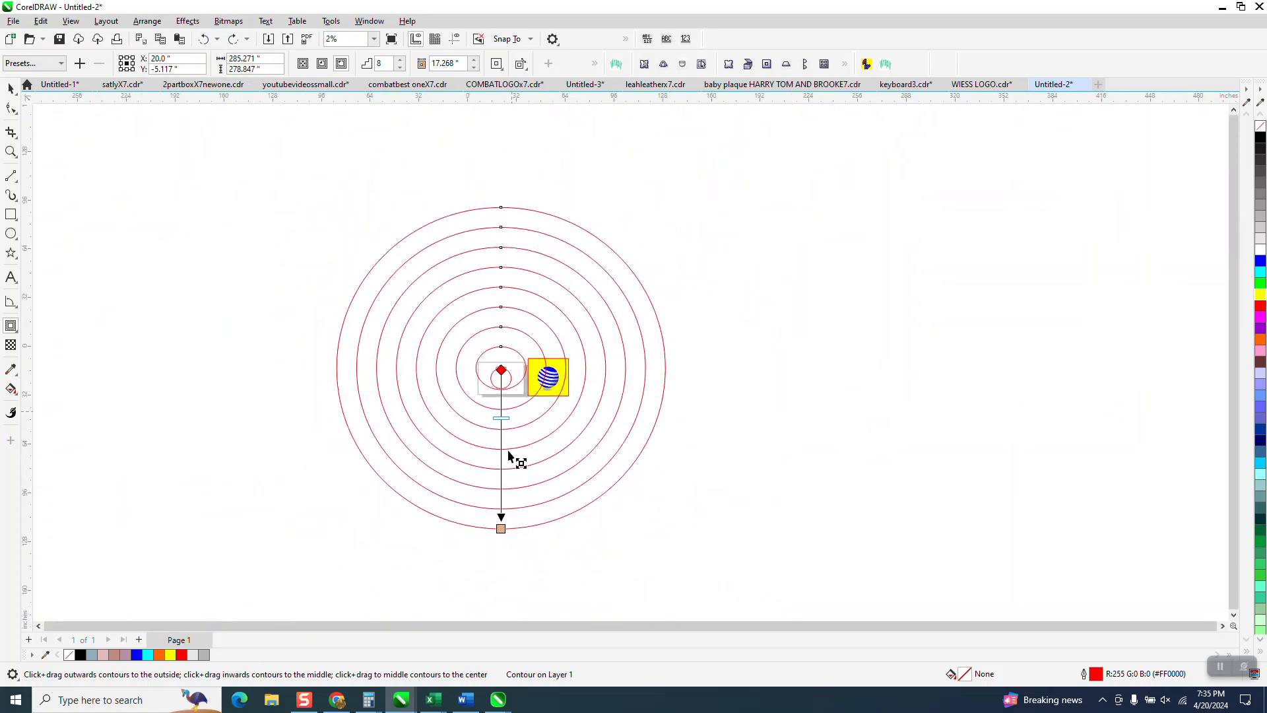
{"action": "left_click_drag", "start_coordinate": [501, 528], "coordinate": [501, 383]}
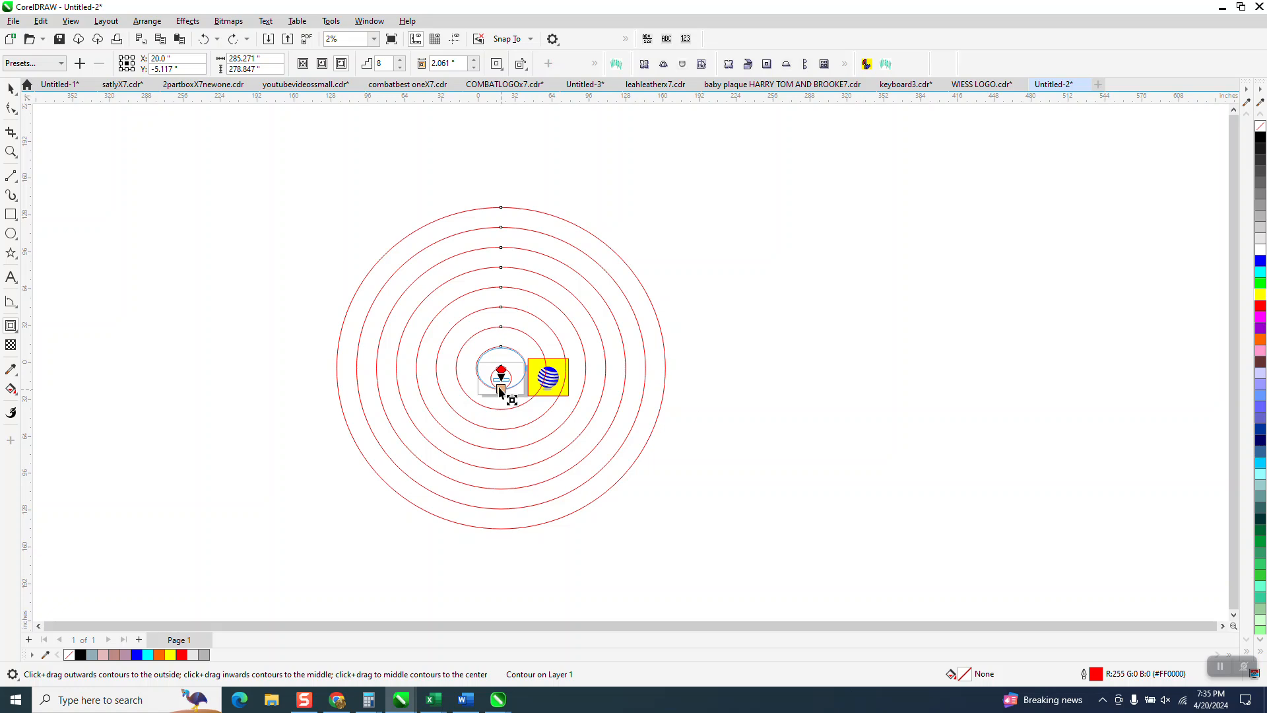
{"action": "left_click", "coordinate": [11, 151]}
{"action": "left_click_drag", "start_coordinate": [442, 314], "coordinate": [650, 423]}
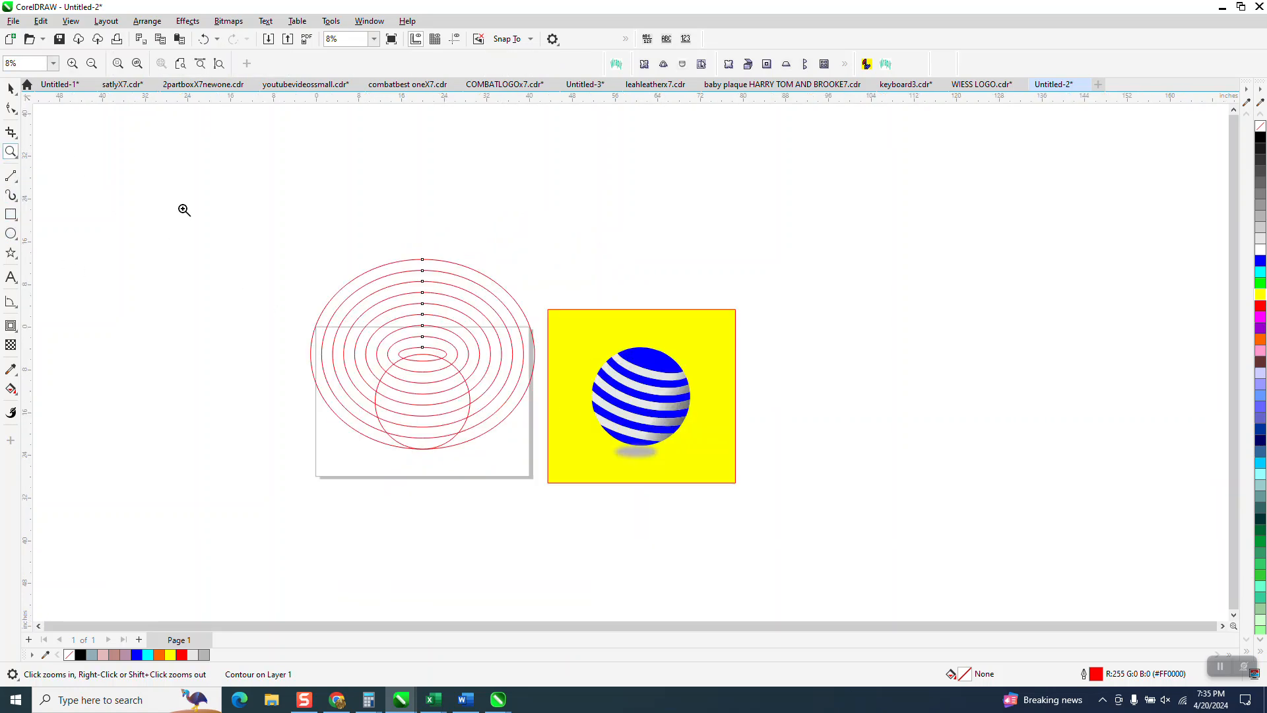
{"action": "left_click", "coordinate": [636, 507]}
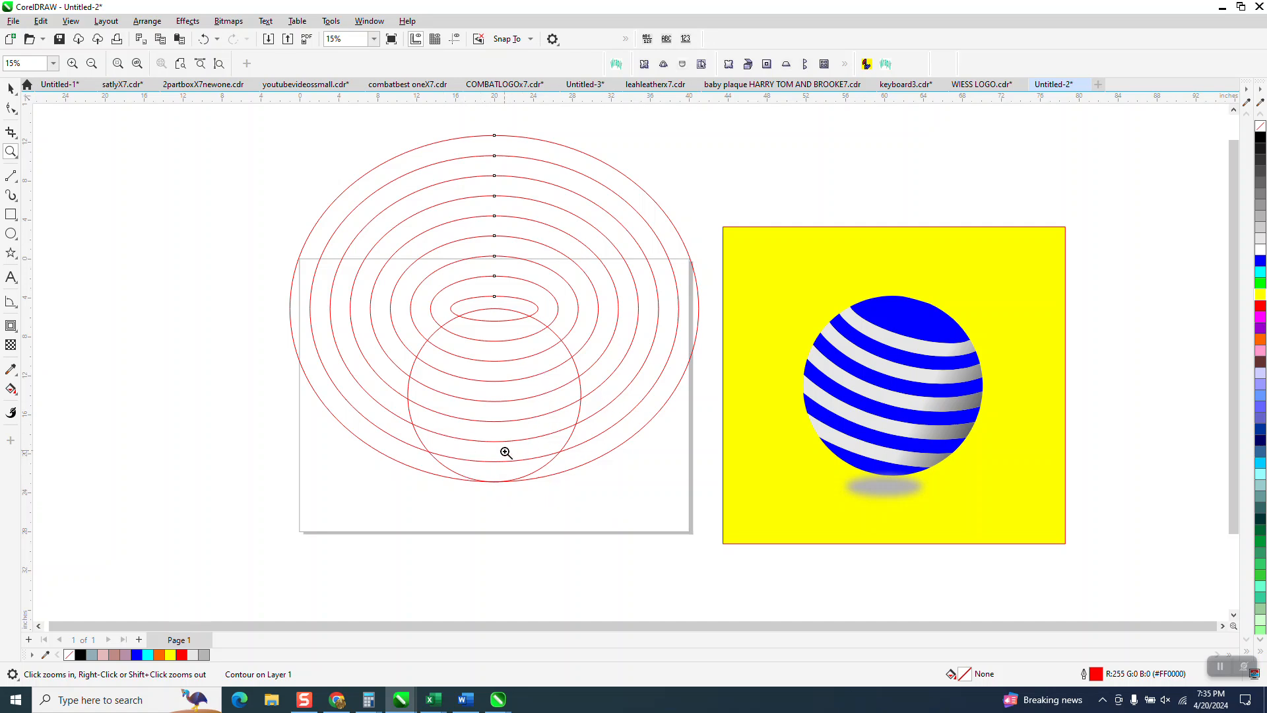
{"action": "left_click_drag", "start_coordinate": [481, 465], "coordinate": [517, 492]}
{"action": "scroll", "coordinate": [485, 422], "scroll_direction": "down", "scroll_amount": 3}
{"action": "scroll", "coordinate": [463, 376], "scroll_direction": "down", "scroll_amount": 3}
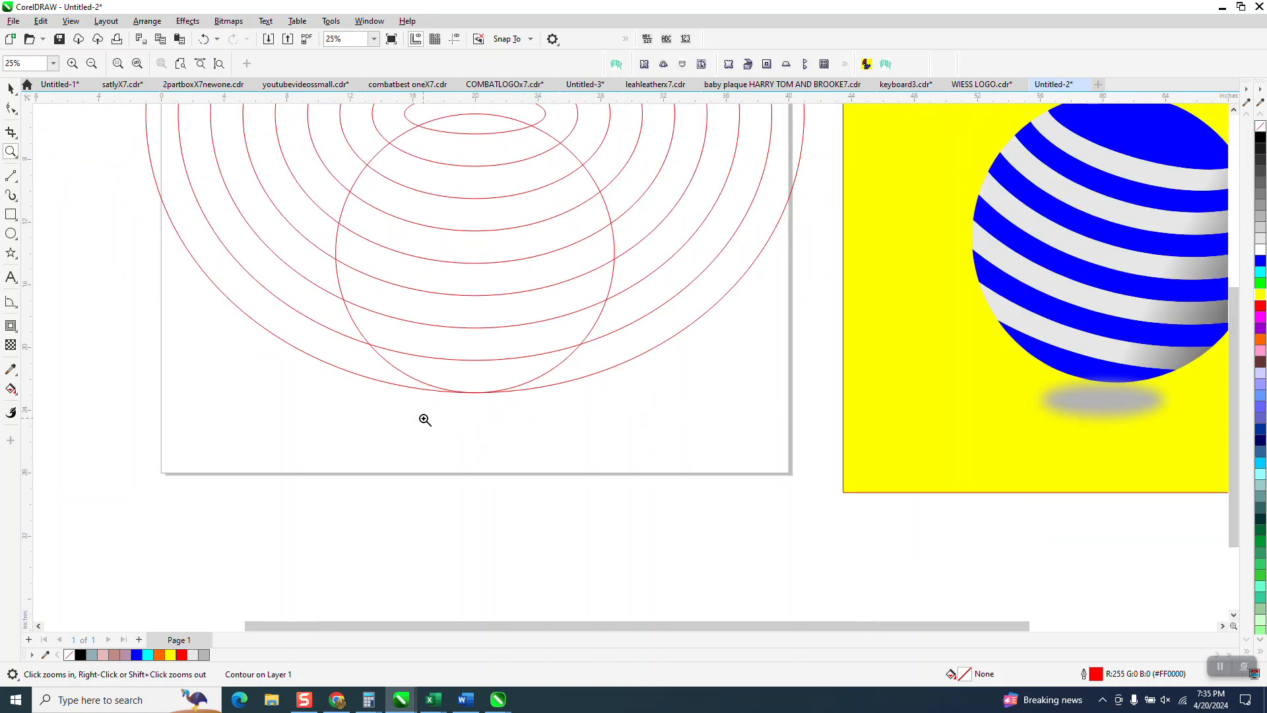
Step: Group the circle together with the ellipse and its contour rings
{"action": "left_click", "coordinate": [10, 391]}
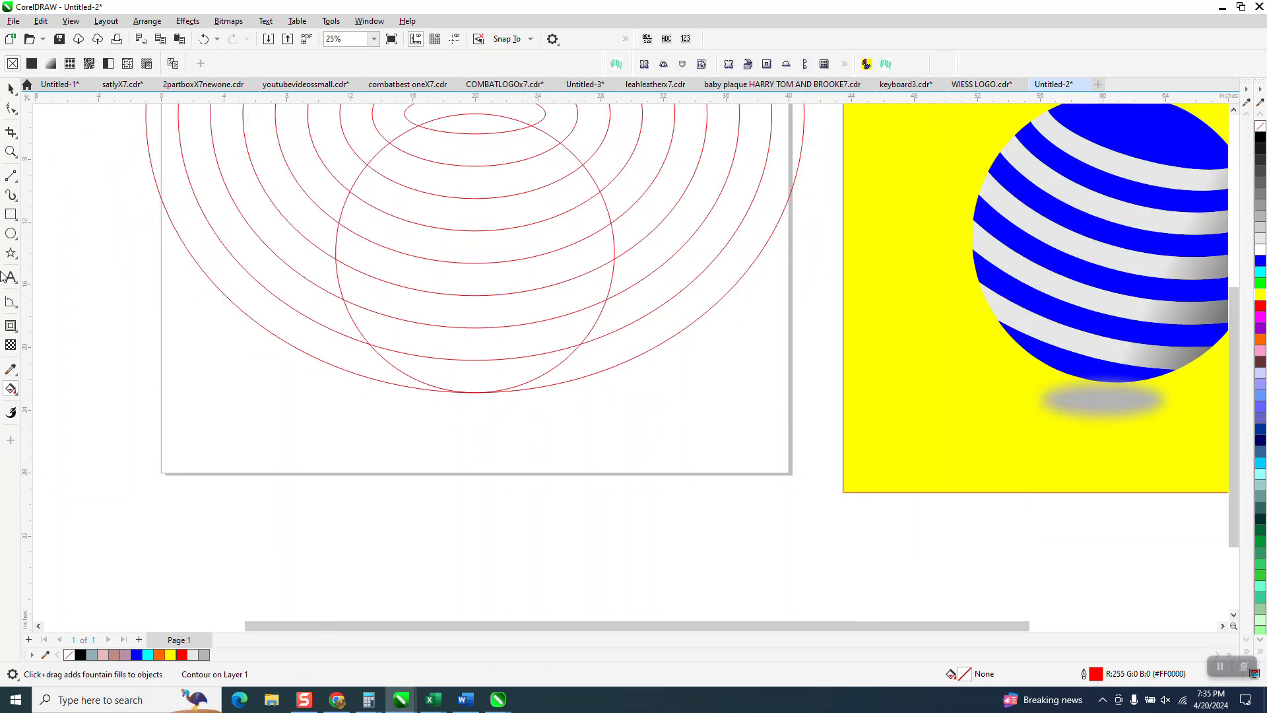
{"action": "left_click", "coordinate": [12, 390]}
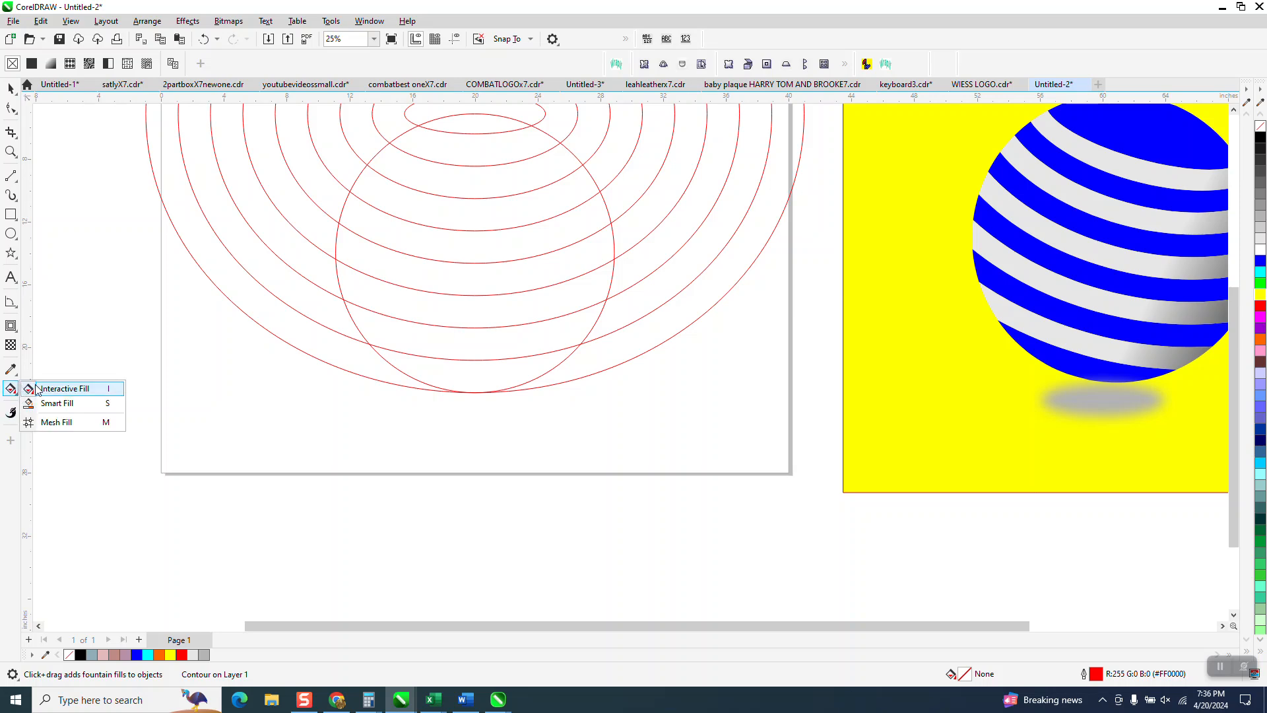
{"action": "left_click", "coordinate": [56, 402]}
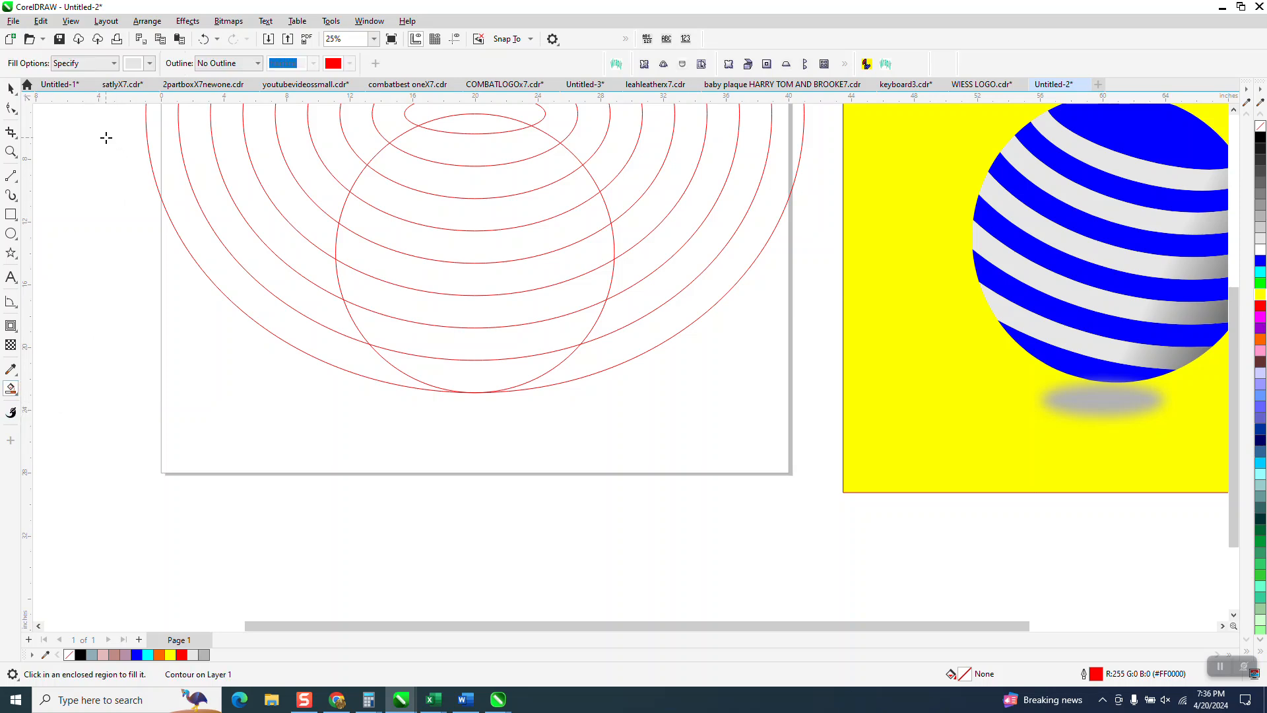
{"action": "scroll", "coordinate": [574, 508], "scroll_direction": "down", "scroll_amount": 1}
{"action": "key", "text": "space"}
{"action": "left_click_drag", "start_coordinate": [290, 119], "coordinate": [759, 495]}
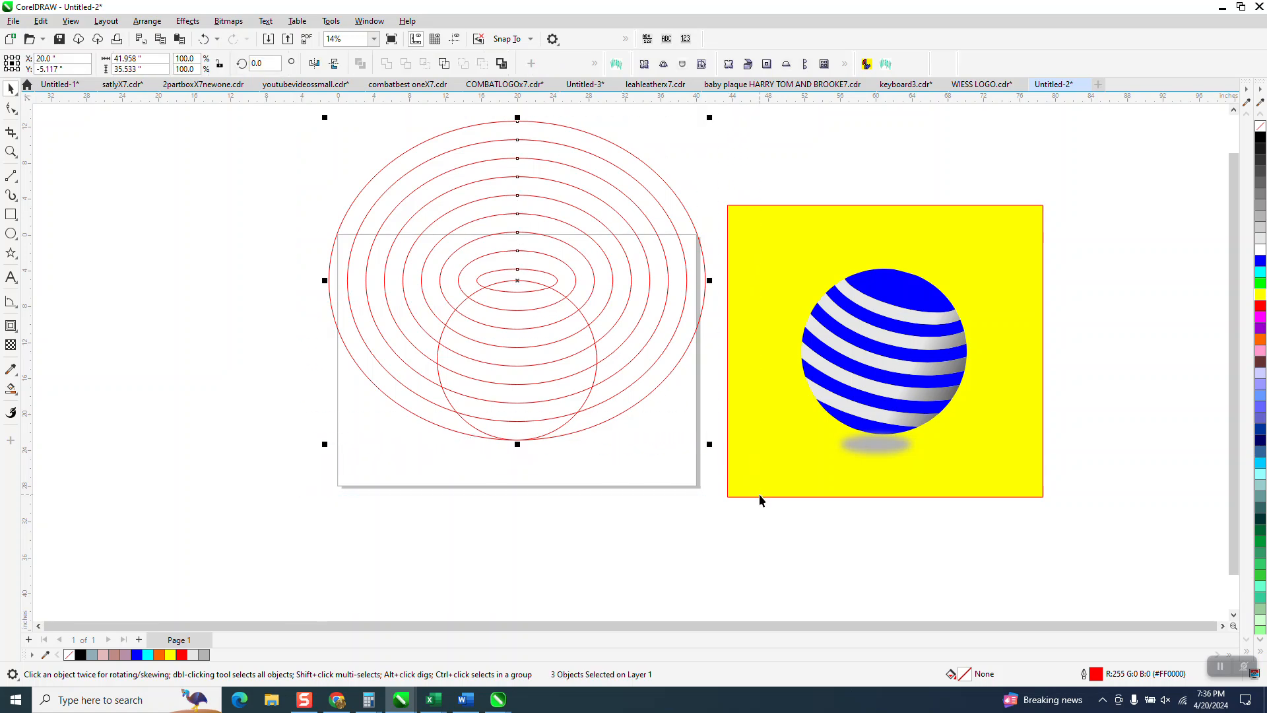
{"action": "key", "text": "ctrl+g"}
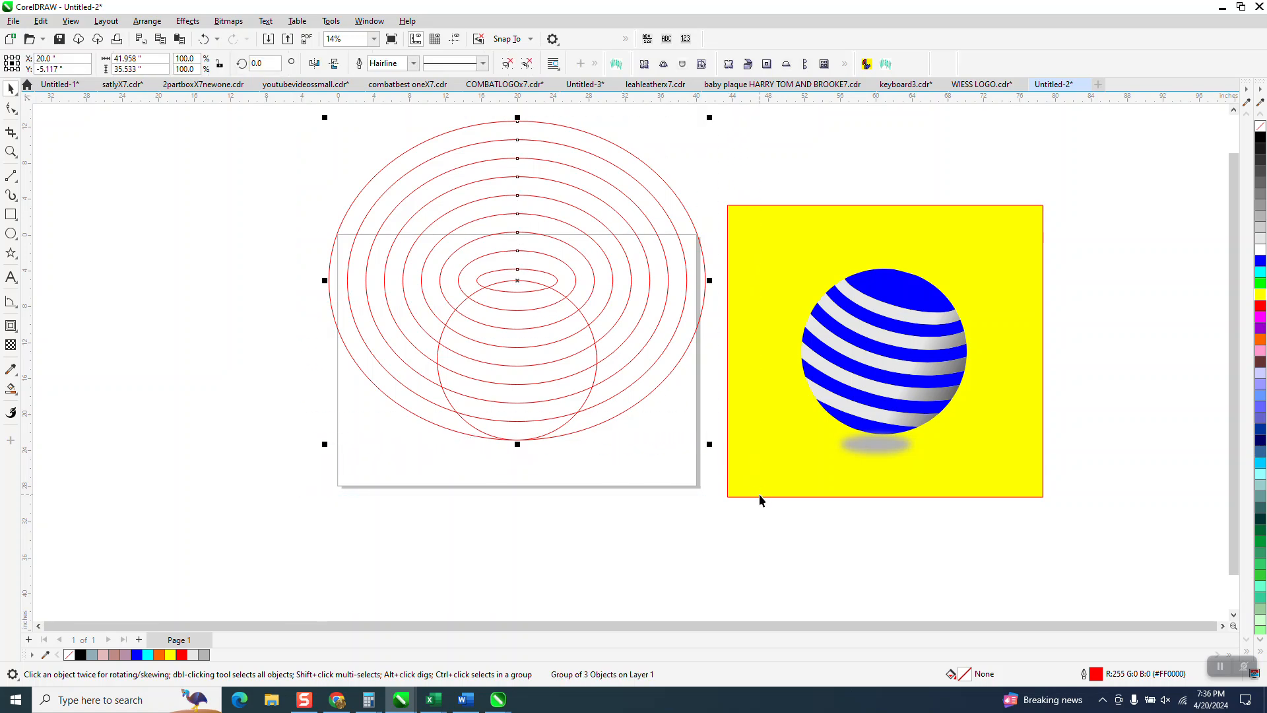
Step: Smart Fill the circle's top cap and every second band below it with blue and no outline
{"action": "left_click", "coordinate": [12, 390]}
{"action": "left_click", "coordinate": [150, 63]}
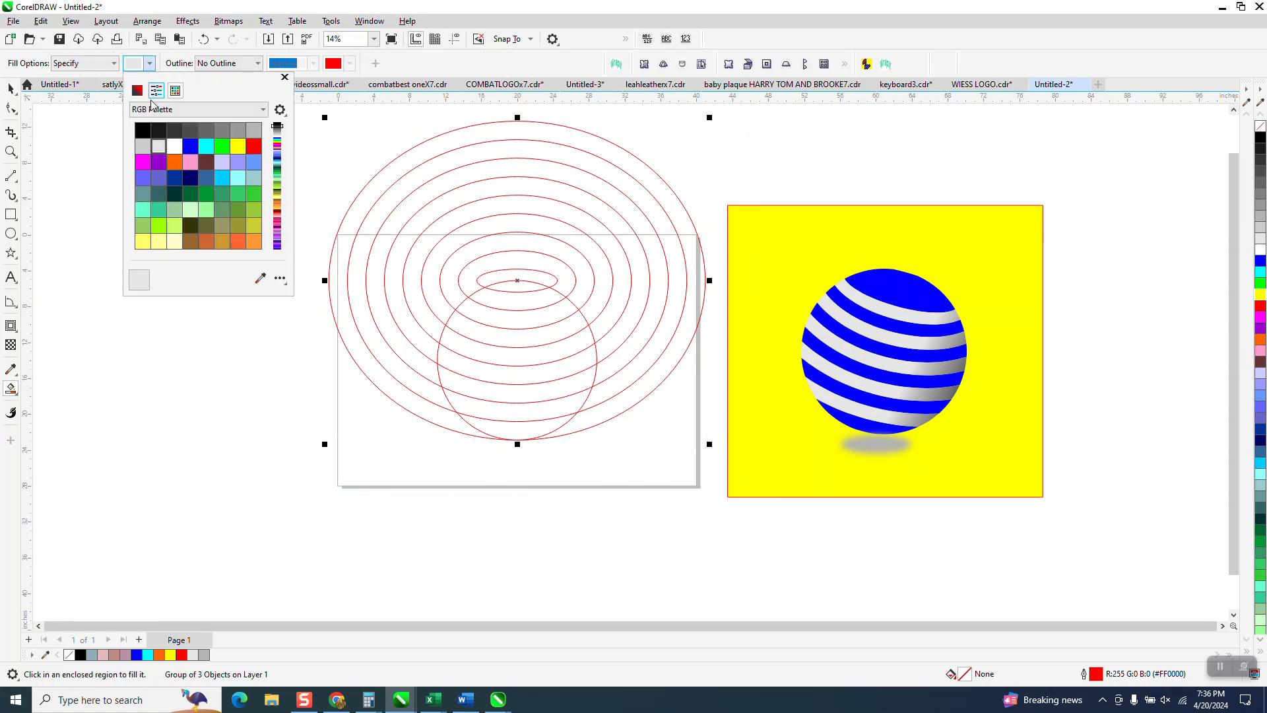
{"action": "left_click", "coordinate": [190, 145]}
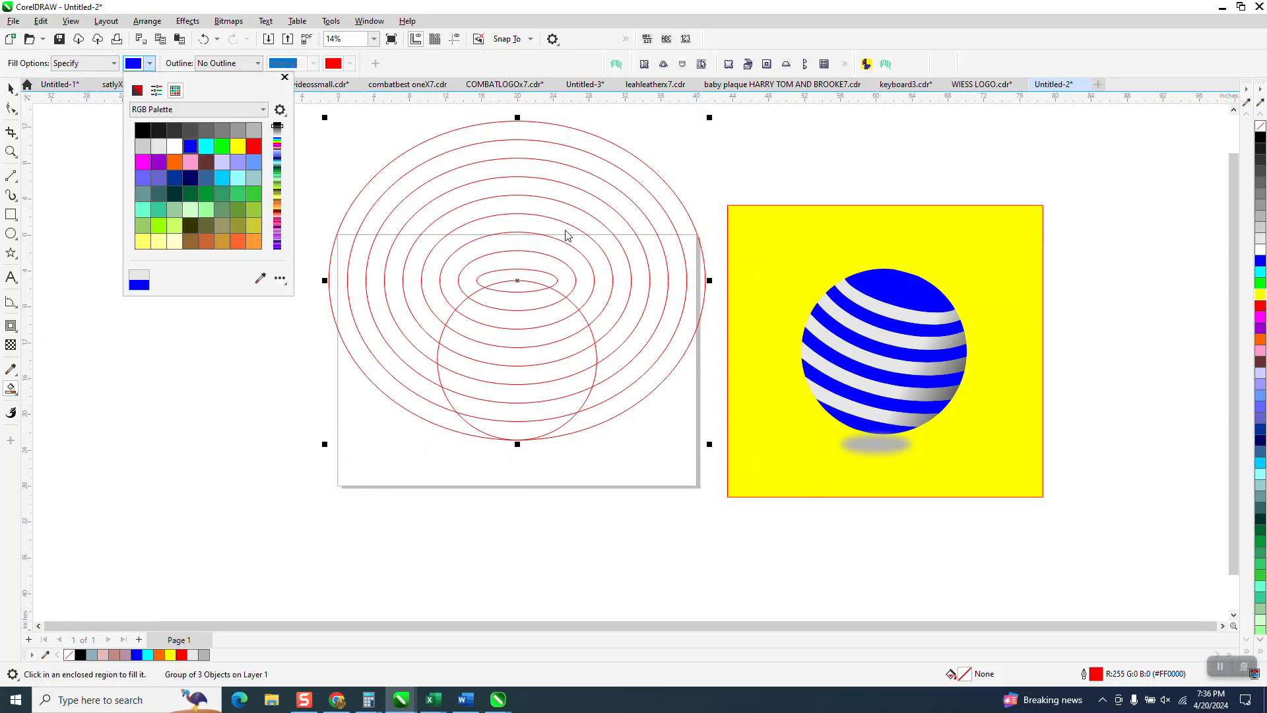
{"action": "left_click", "coordinate": [525, 289]}
{"action": "left_click", "coordinate": [521, 285]}
{"action": "left_click", "coordinate": [526, 315]}
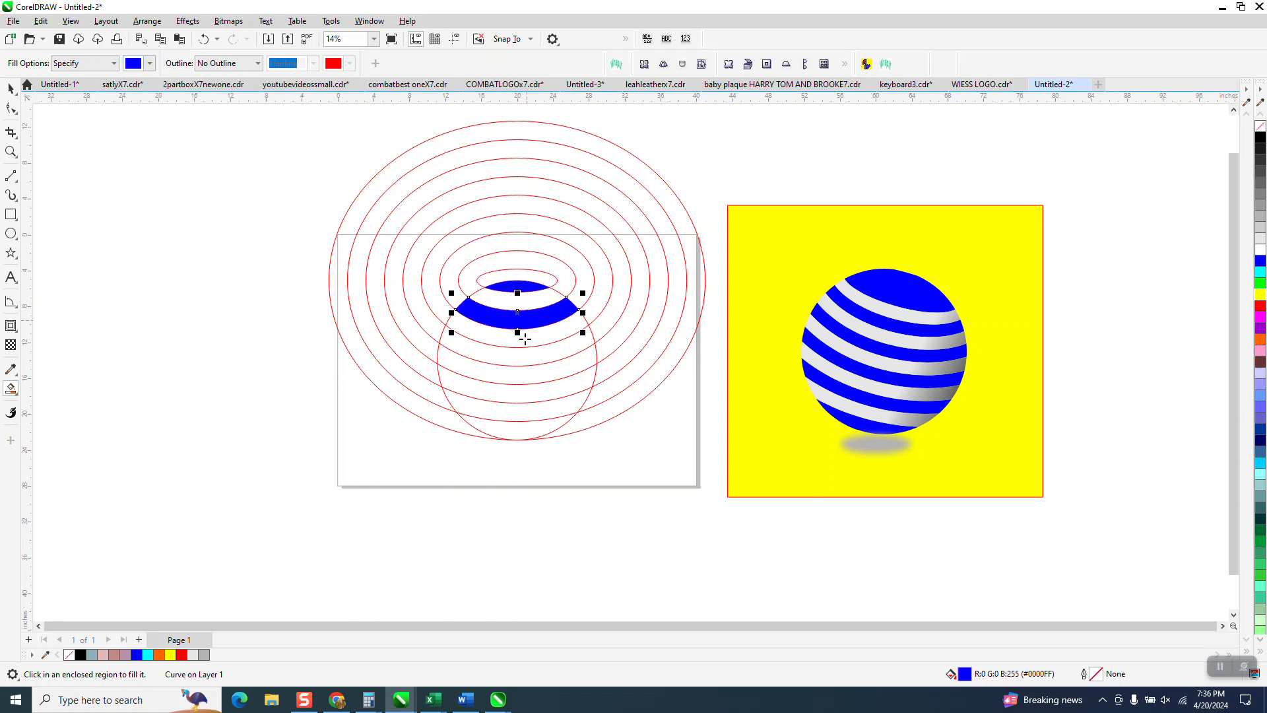
{"action": "left_click", "coordinate": [522, 357]}
{"action": "left_click", "coordinate": [522, 388]}
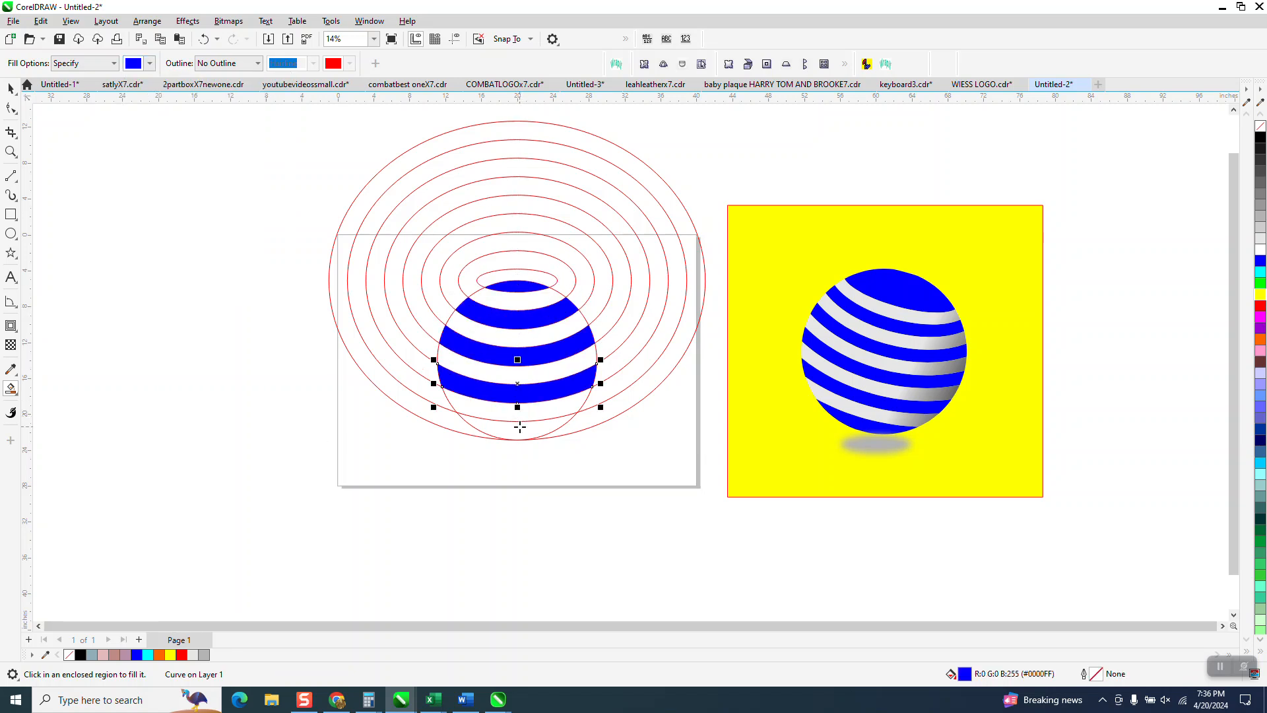
{"action": "left_click", "coordinate": [520, 427]}
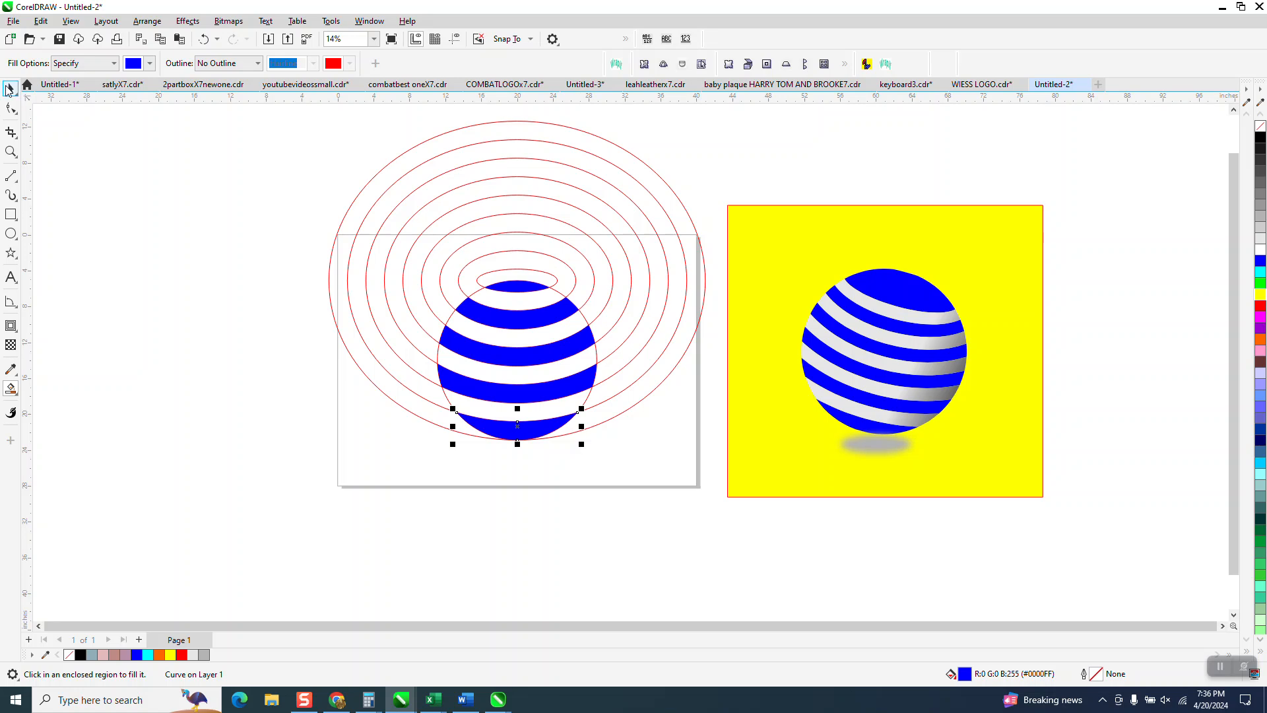
Step: Group the five blue bands of the sphere, leaving the contour rings and circle out
{"action": "left_click", "coordinate": [10, 88]}
{"action": "left_click_drag", "start_coordinate": [299, 207], "coordinate": [669, 489]}
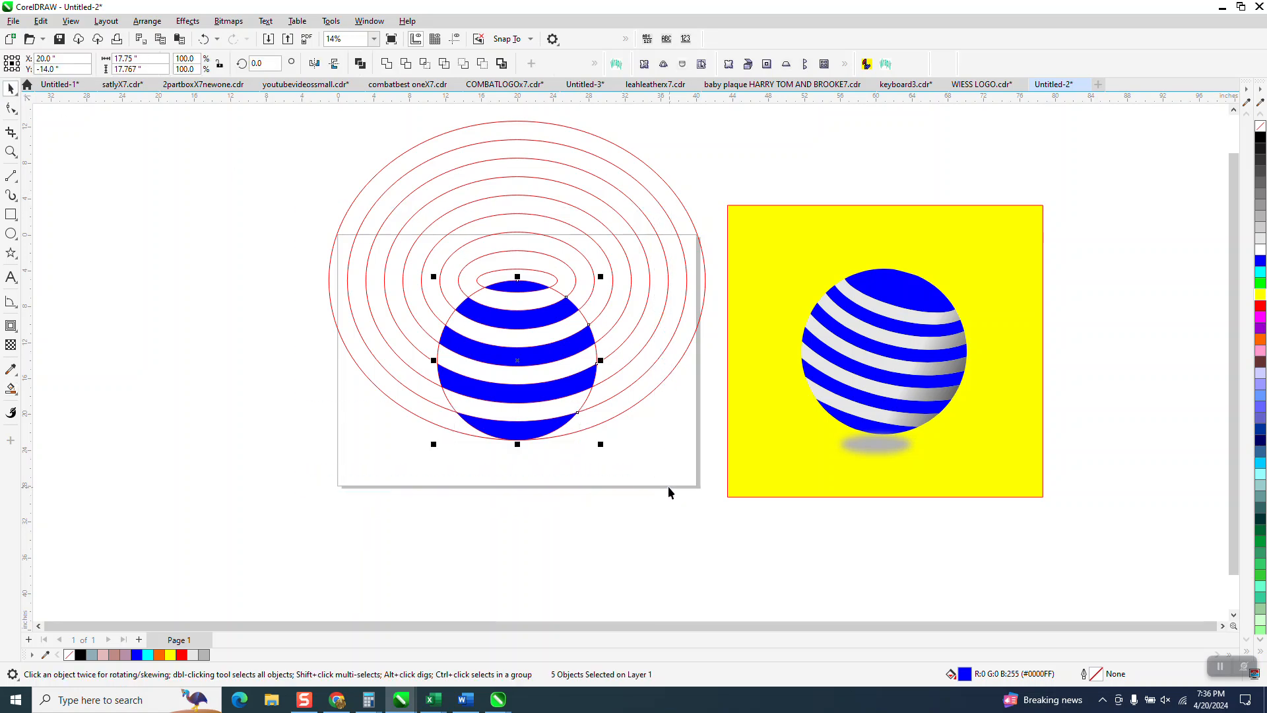
{"action": "left_click", "coordinate": [147, 22]}
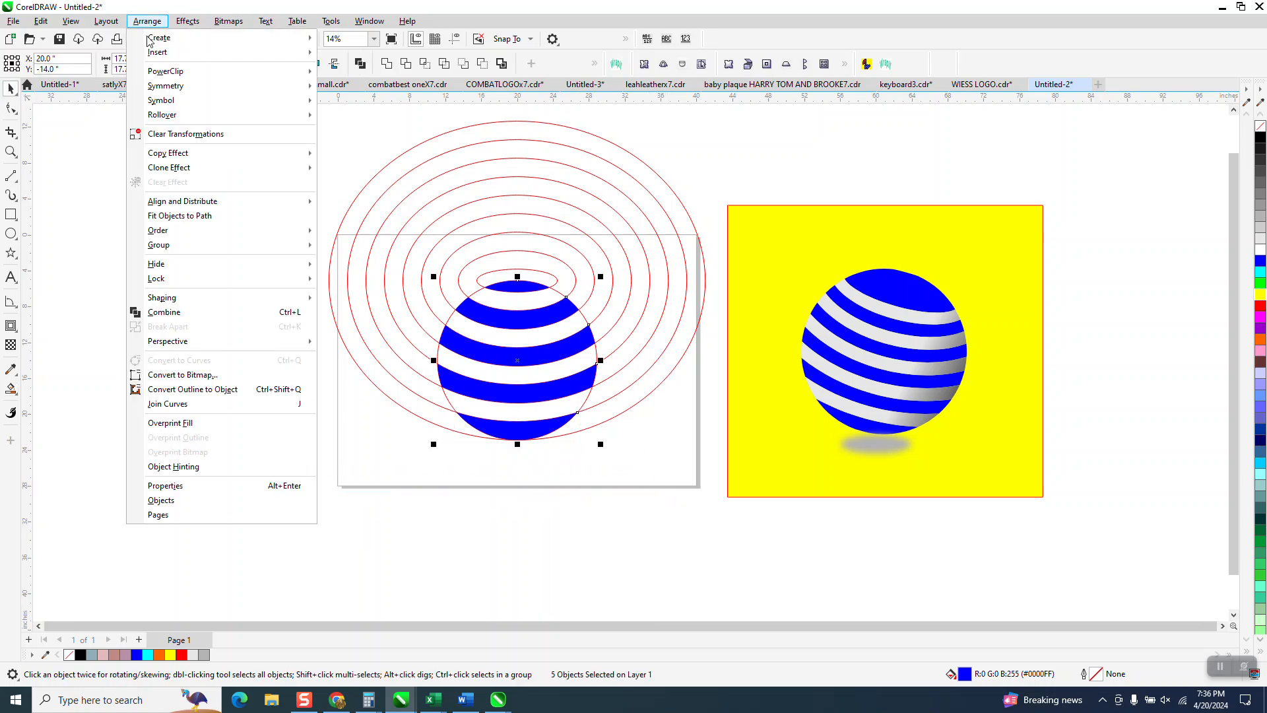
{"action": "mouse_move", "coordinate": [177, 252]}
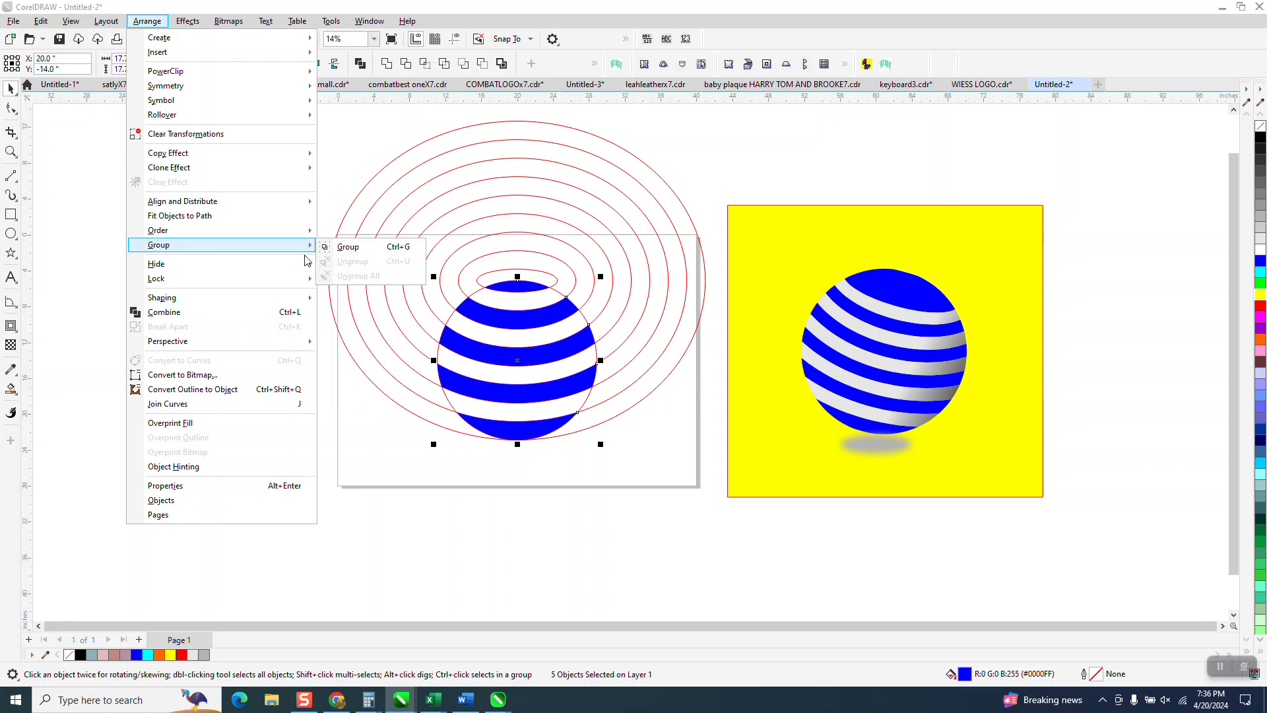
{"action": "left_click", "coordinate": [340, 246]}
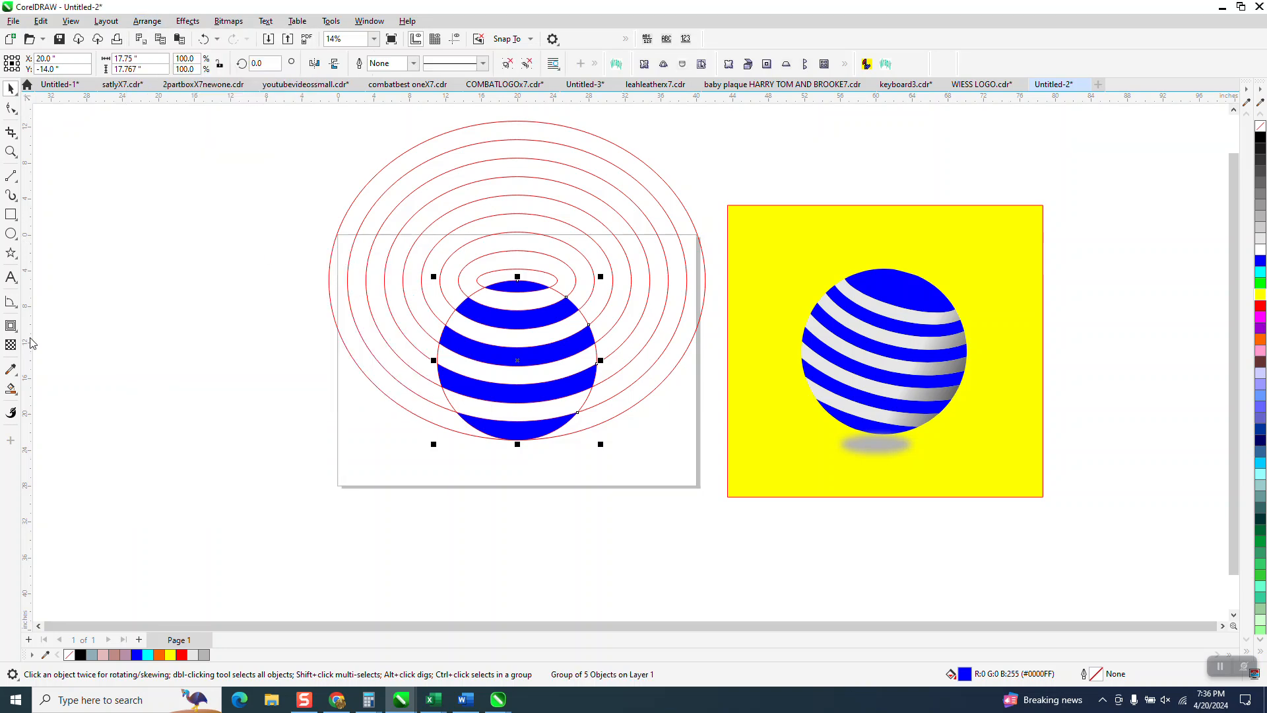
Step: Smart Fill the four unfilled bands of the sphere with light grey (R230 G230 B230) and no outline
{"action": "left_click", "coordinate": [13, 391]}
{"action": "left_click", "coordinate": [56, 403]}
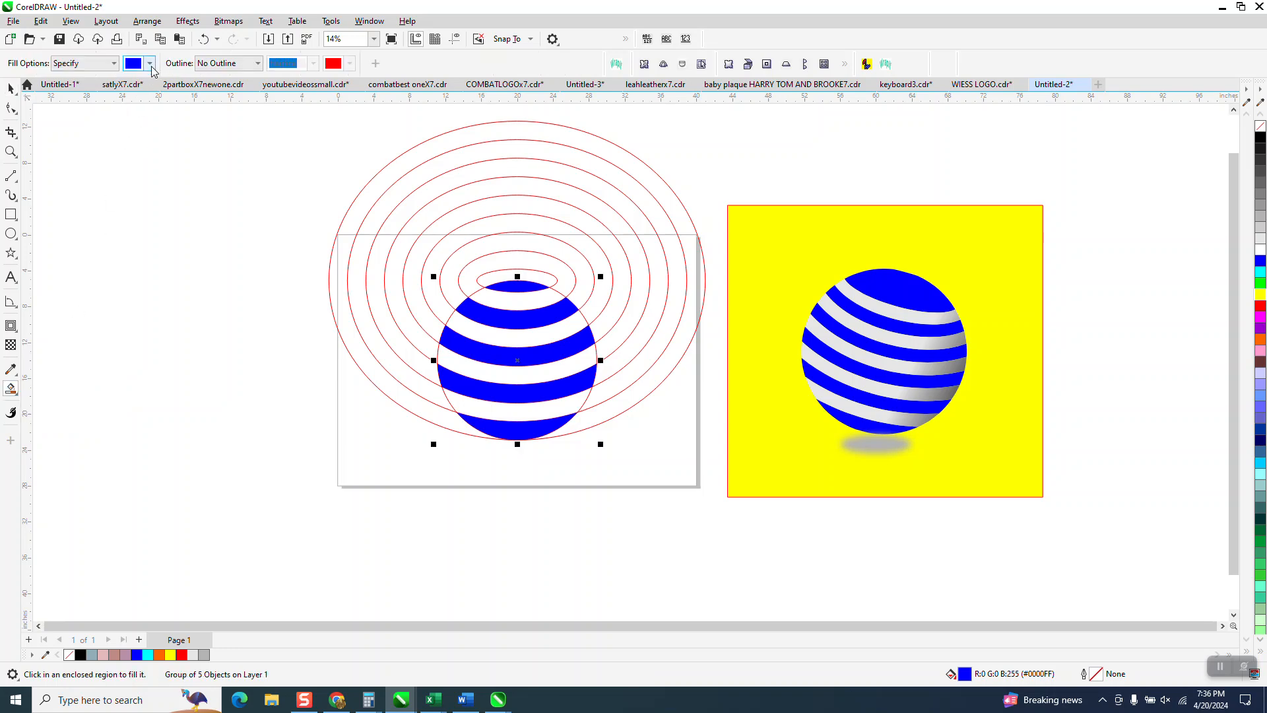
{"action": "left_click", "coordinate": [150, 63]}
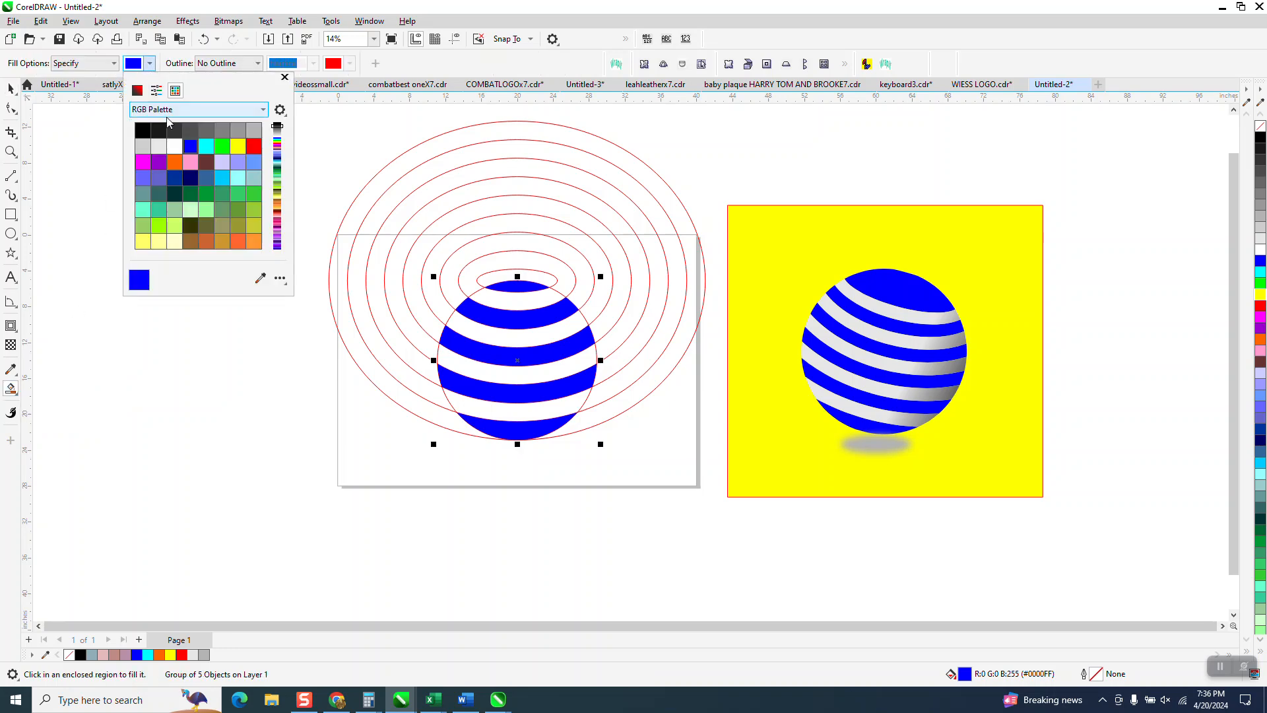
{"action": "left_click", "coordinate": [529, 303]}
{"action": "left_click", "coordinate": [537, 342]}
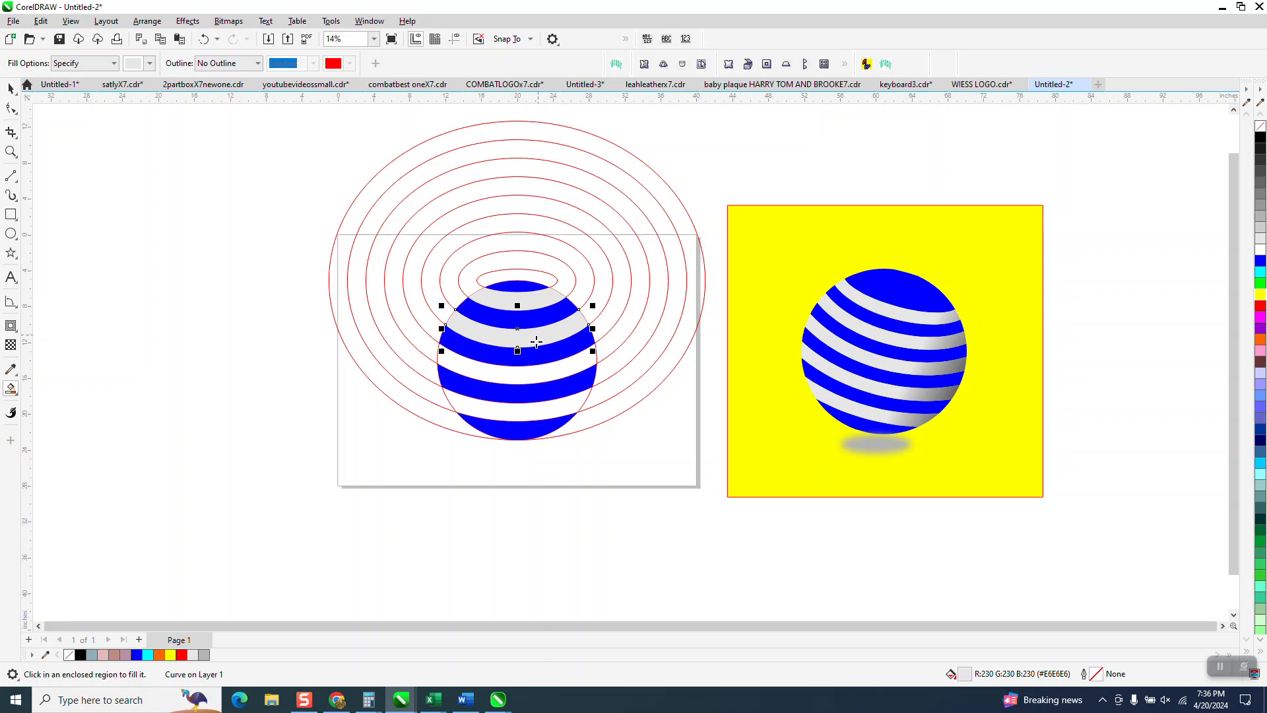
{"action": "left_click", "coordinate": [538, 369]}
{"action": "left_click", "coordinate": [531, 406]}
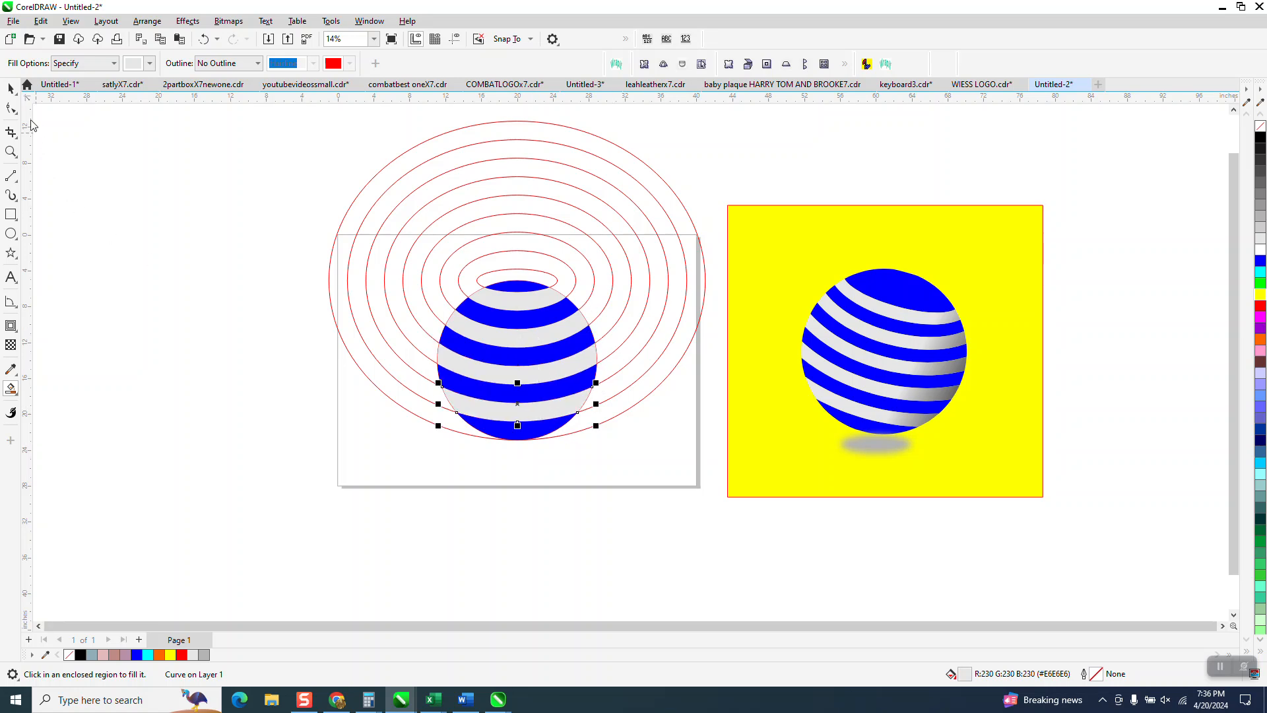
{"action": "left_click", "coordinate": [10, 88]}
{"action": "left_click", "coordinate": [523, 282]}
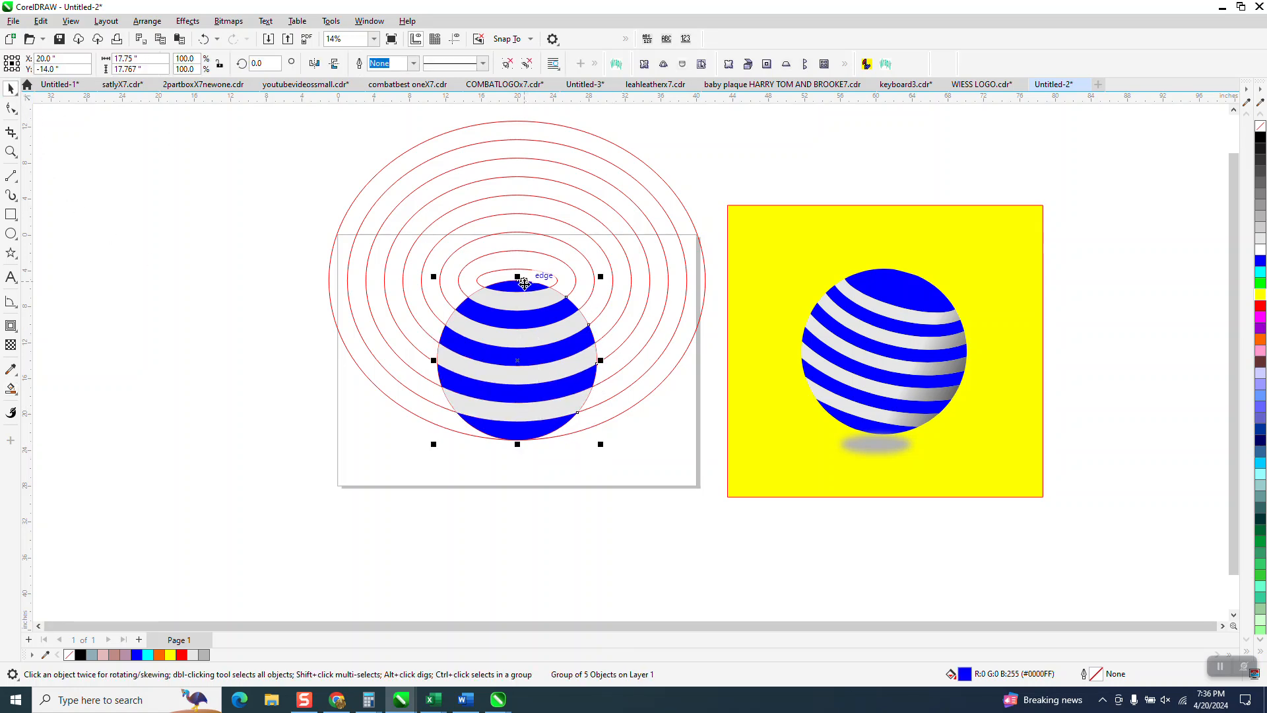
{"action": "key", "text": "Left"}
{"action": "key", "text": "Left"}
{"action": "key", "text": "Left"}
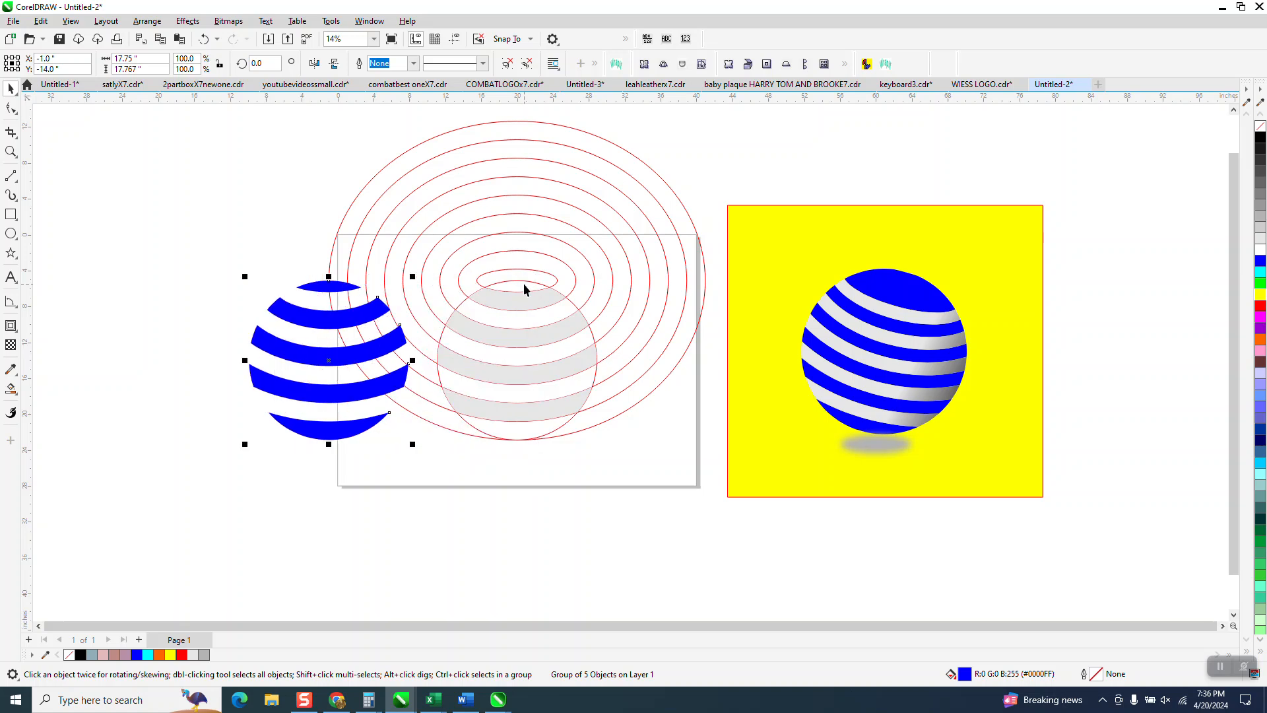
{"action": "key", "text": "Right"}
{"action": "key", "text": "Right"}
{"action": "key", "text": "Right"}
Step: Set the nudge distance to 20 inches and shift the blue band group 40 inches to the left
{"action": "left_click", "coordinate": [267, 225]}
{"action": "double_click", "coordinate": [456, 64]}
{"action": "type", "text": "2"}
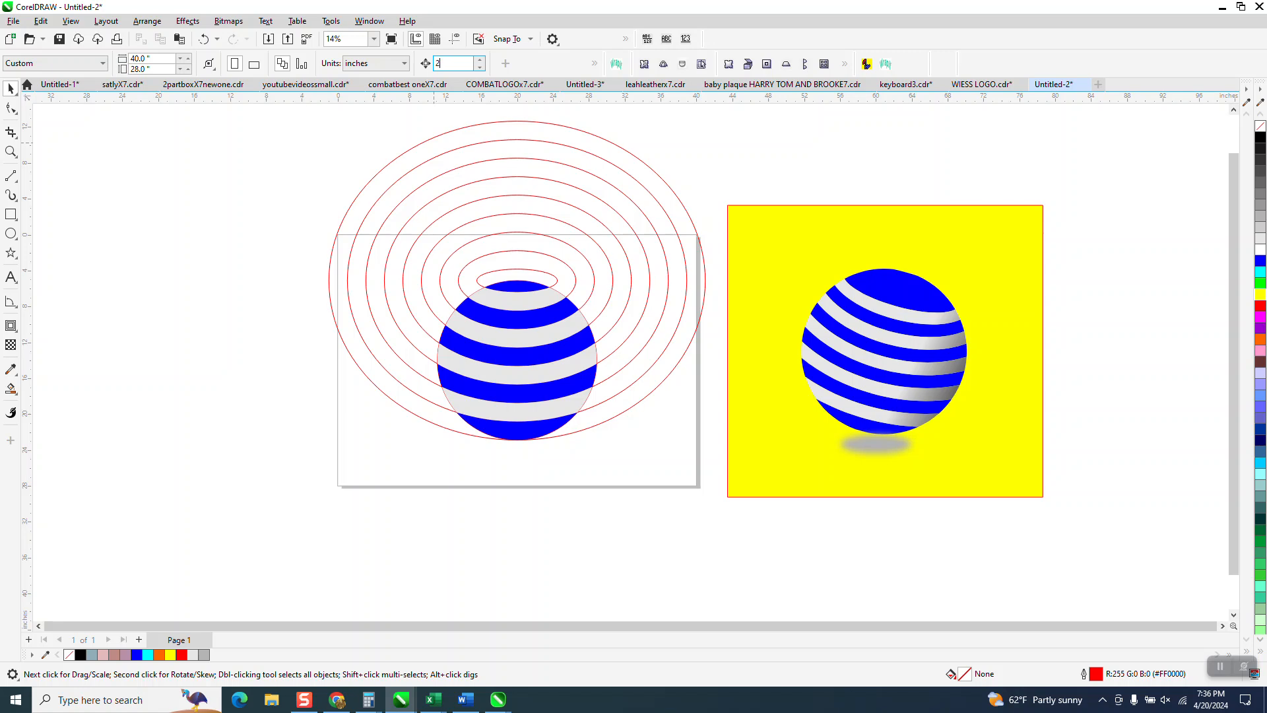
{"action": "type", "text": "0"}
{"action": "left_click", "coordinate": [526, 291]}
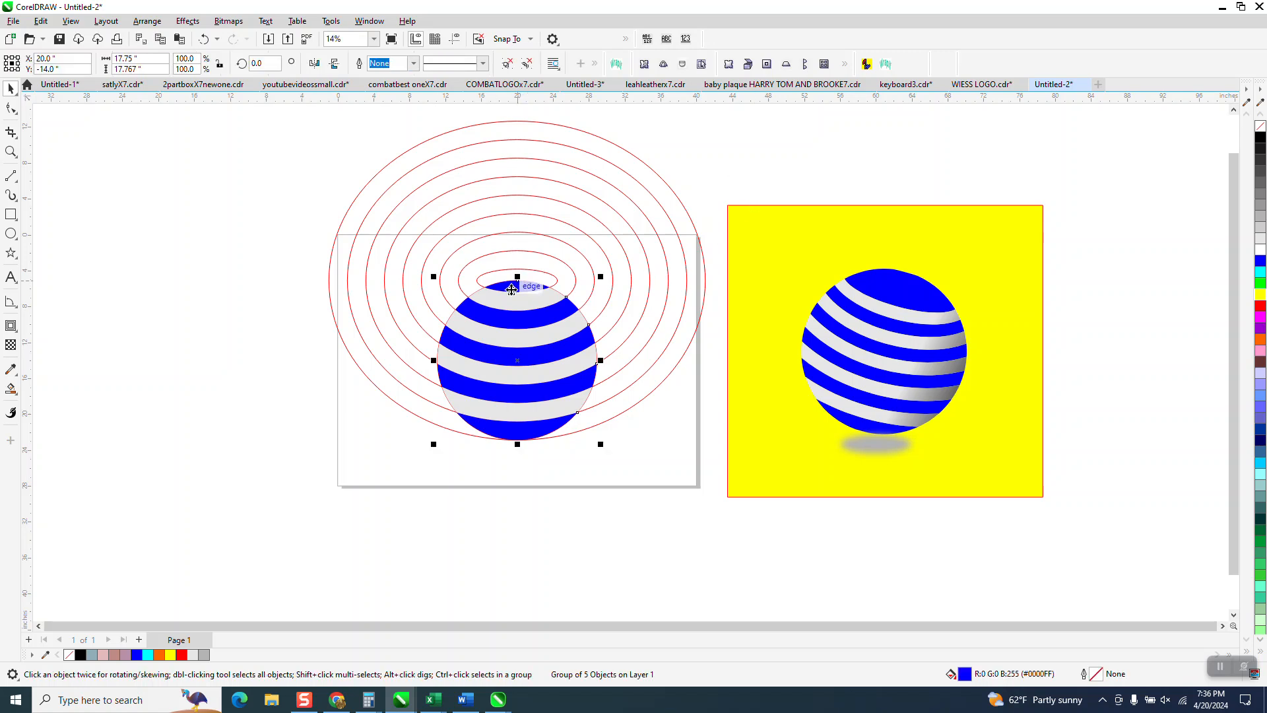
{"action": "key", "text": "Left"}
{"action": "key", "text": "Left"}
Step: Group the four light grey bands, leaving out the circle and contour rings
{"action": "left_click_drag", "start_coordinate": [306, 240], "coordinate": [643, 465]}
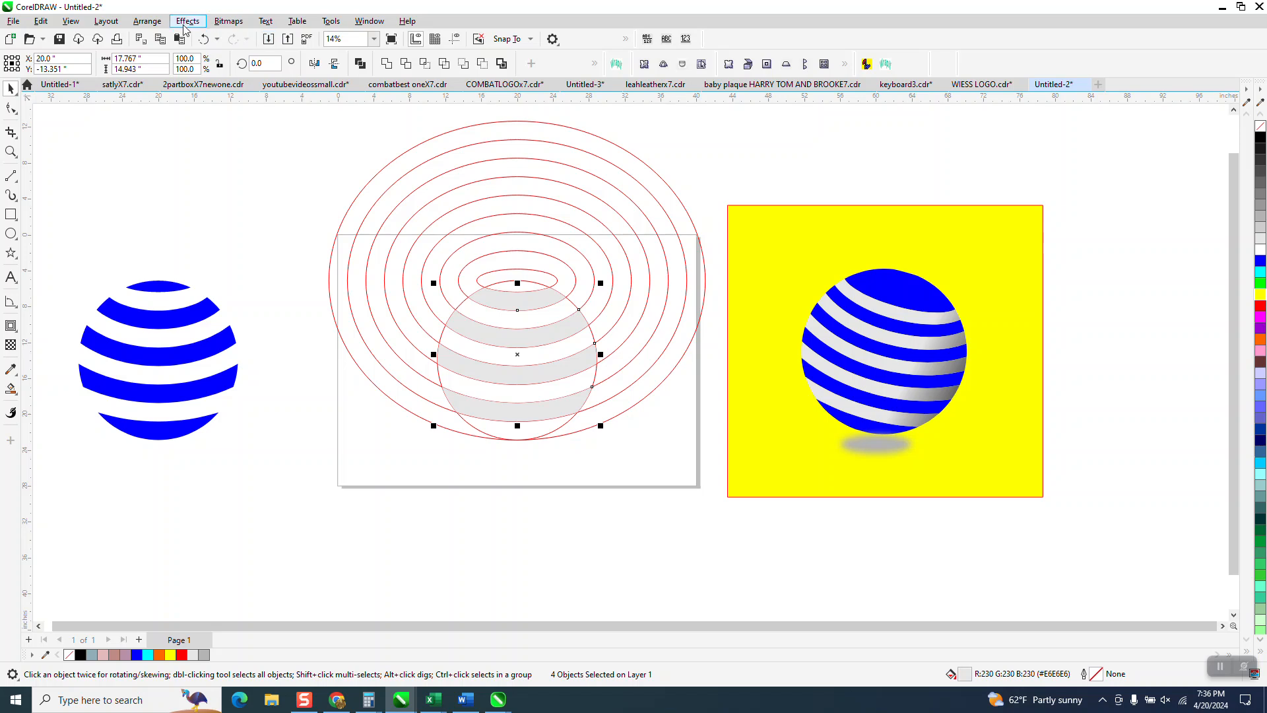
{"action": "left_click", "coordinate": [147, 21]}
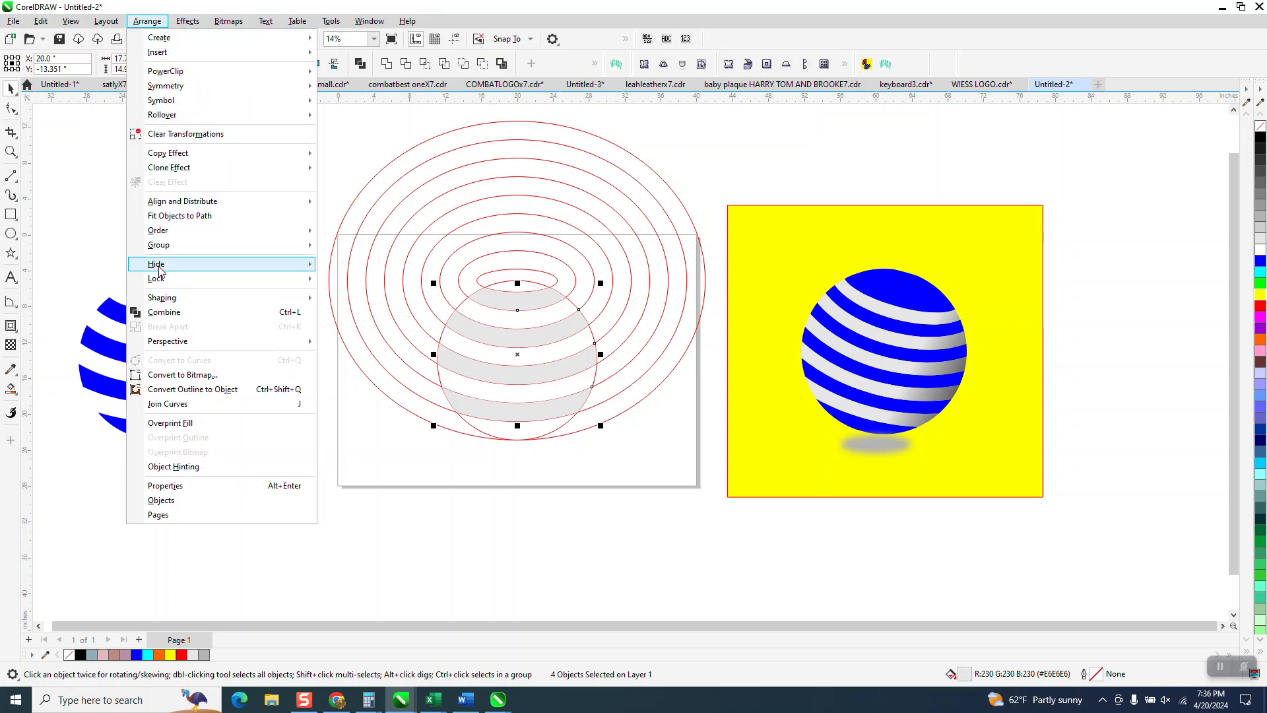
{"action": "mouse_move", "coordinate": [165, 245]}
{"action": "left_click", "coordinate": [338, 248]}
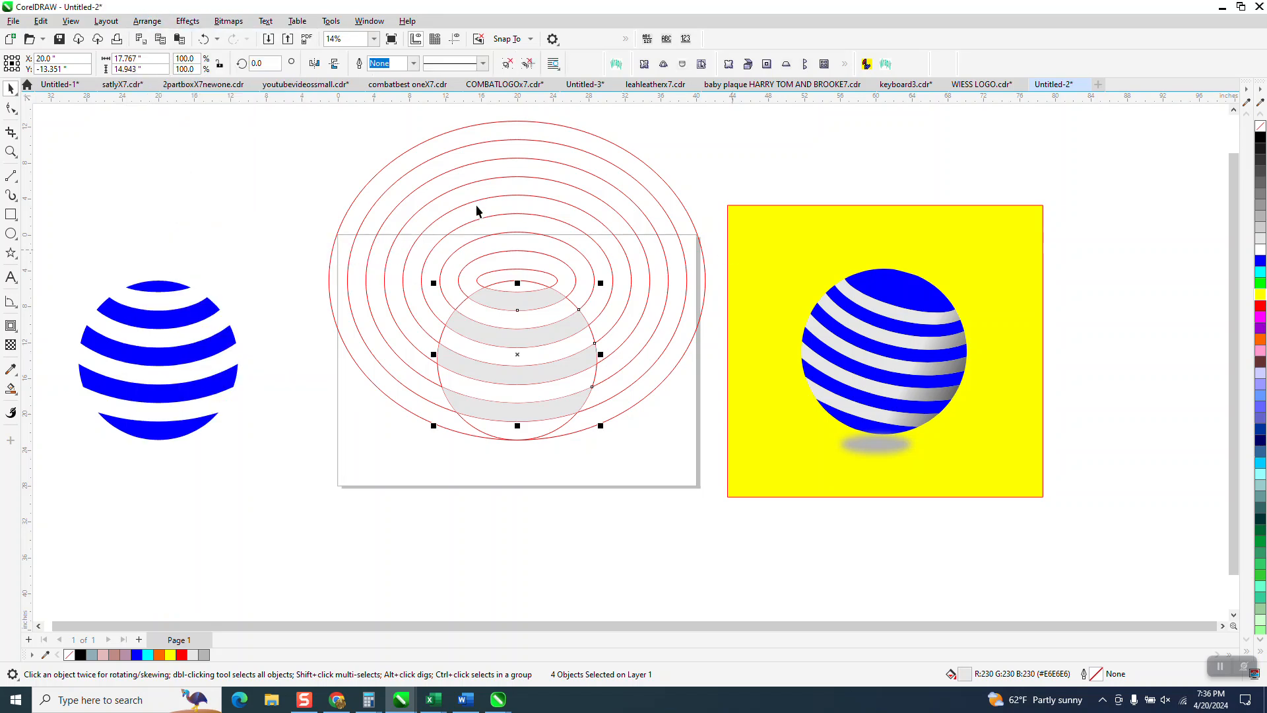
Step: Delete the grouped circle, ellipse and contour rings around the grey bands
{"action": "scroll", "coordinate": [426, 184], "scroll_direction": "down", "scroll_amount": 2}
{"action": "left_click_drag", "start_coordinate": [322, 120], "coordinate": [574, 393]}
{"action": "left_click", "coordinate": [613, 313]}
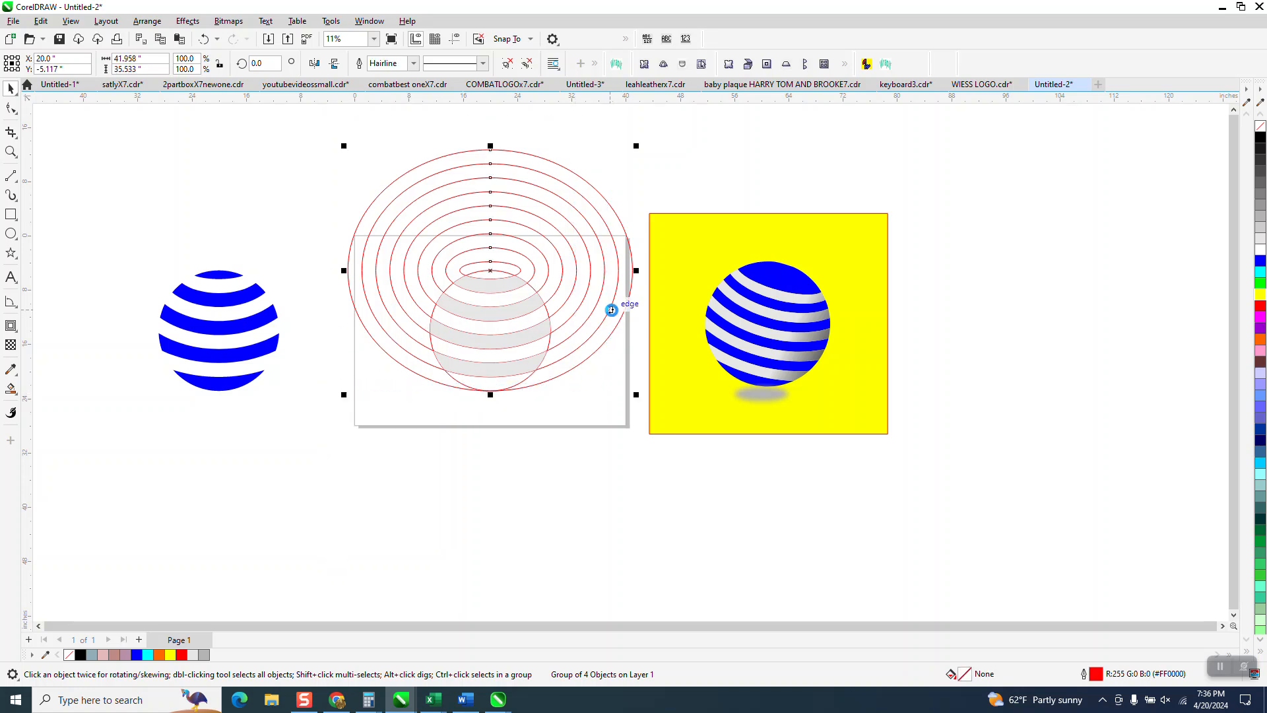
{"action": "key", "text": "Delete"}
Step: Move the blue band group 40 inches right, back into place between the grey bands
{"action": "left_click", "coordinate": [249, 302]}
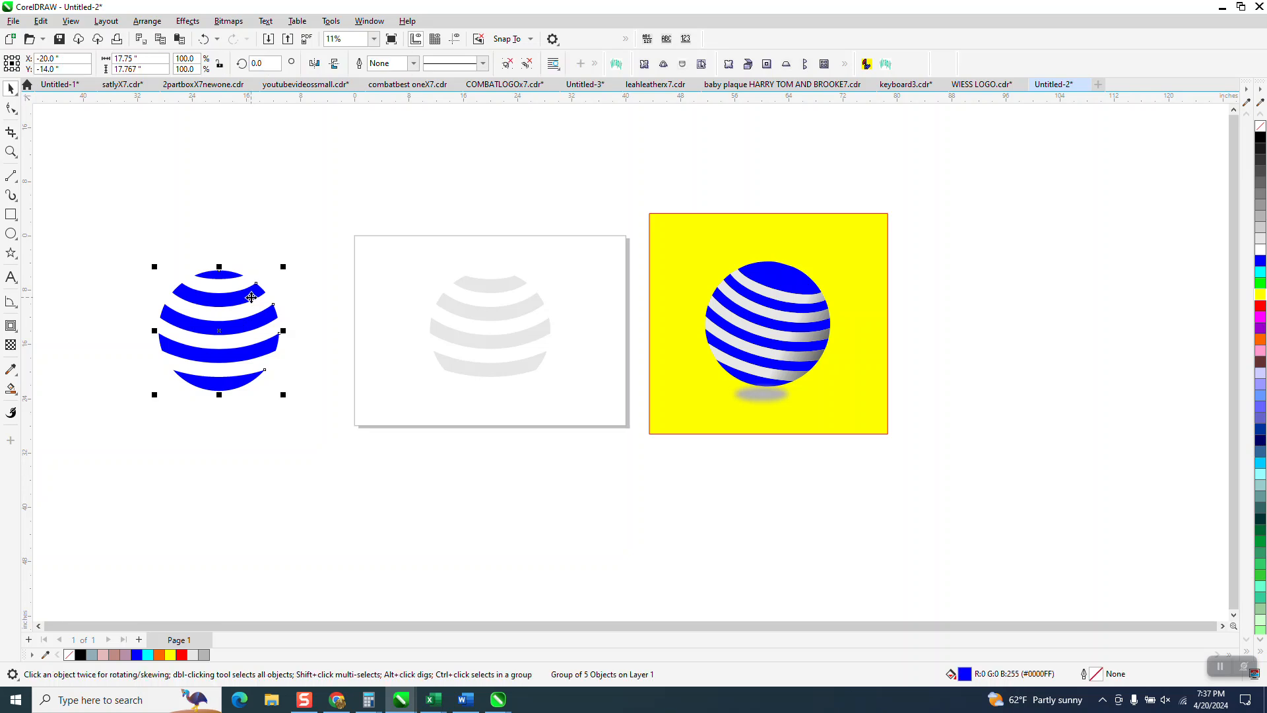
{"action": "key", "text": "Right"}
{"action": "key", "text": "Right"}
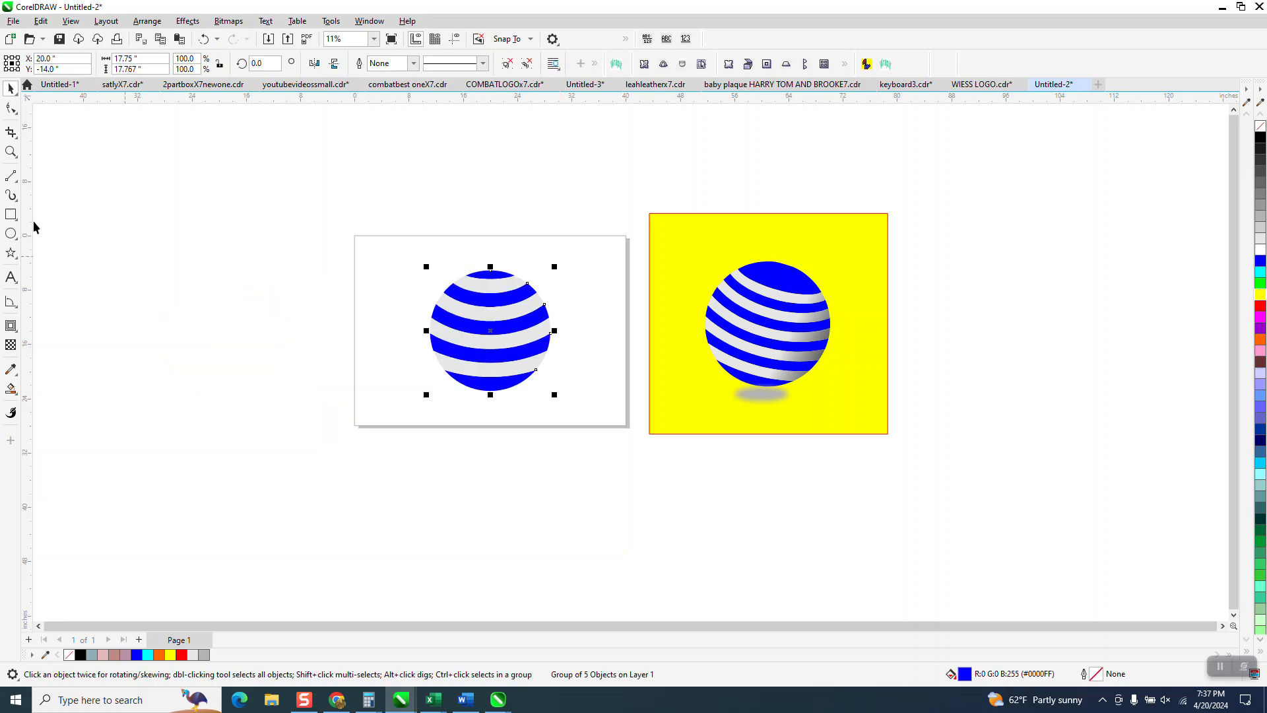
Step: Apply an interactive fountain fill to the grey band group, running from light grey to black toward the sphere's lower-right edge
{"action": "left_click", "coordinate": [11, 151]}
{"action": "left_click_drag", "start_coordinate": [631, 413], "coordinate": [648, 442]}
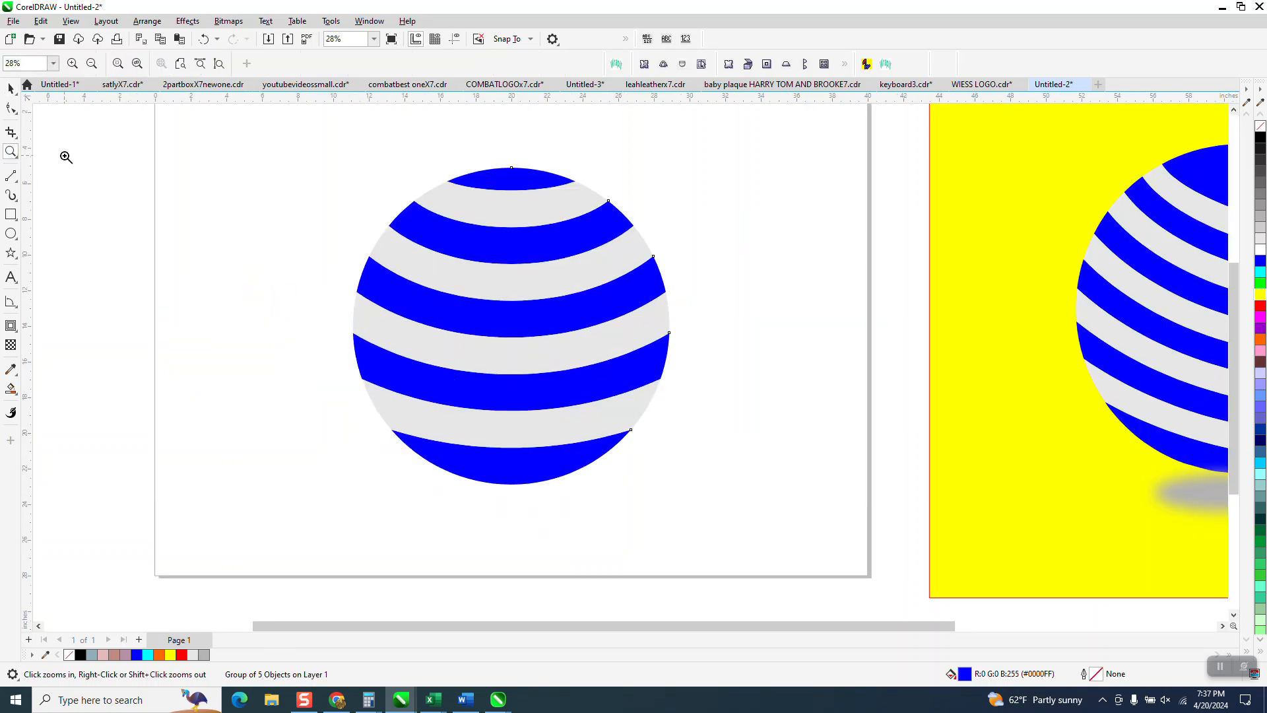
{"action": "left_click", "coordinate": [11, 88]}
{"action": "left_click", "coordinate": [113, 155]}
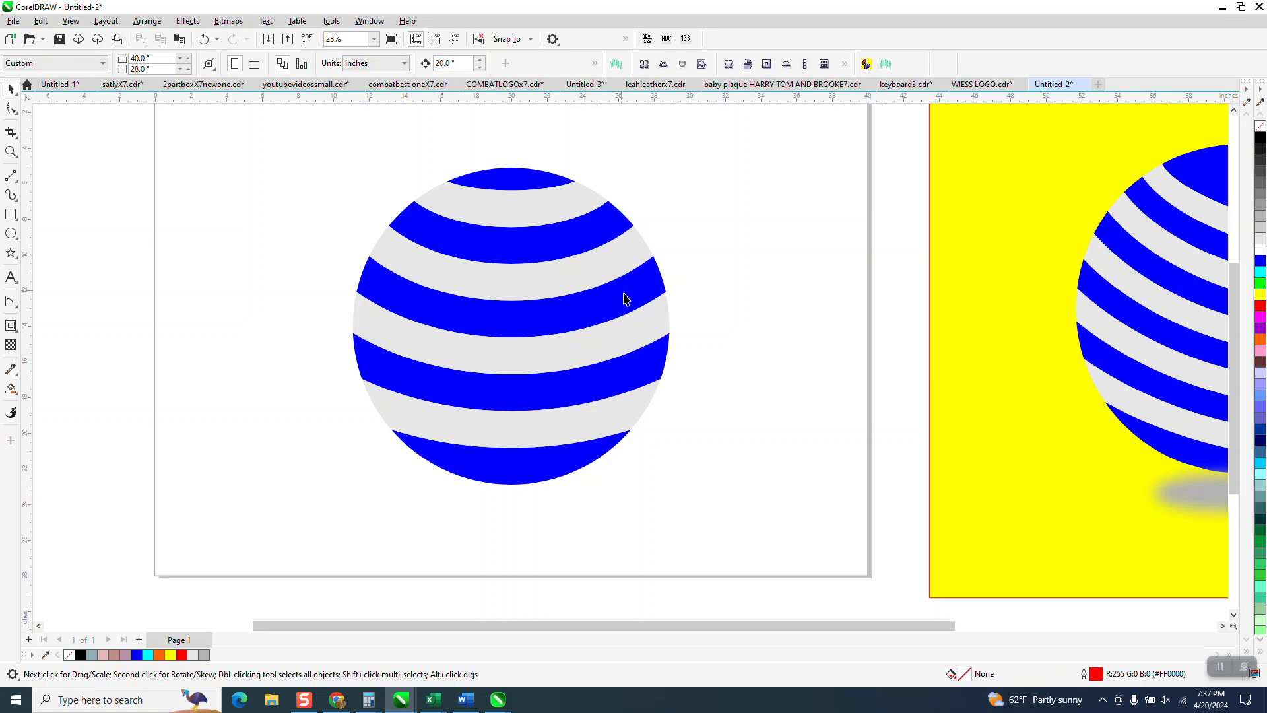
{"action": "left_click", "coordinate": [663, 323]}
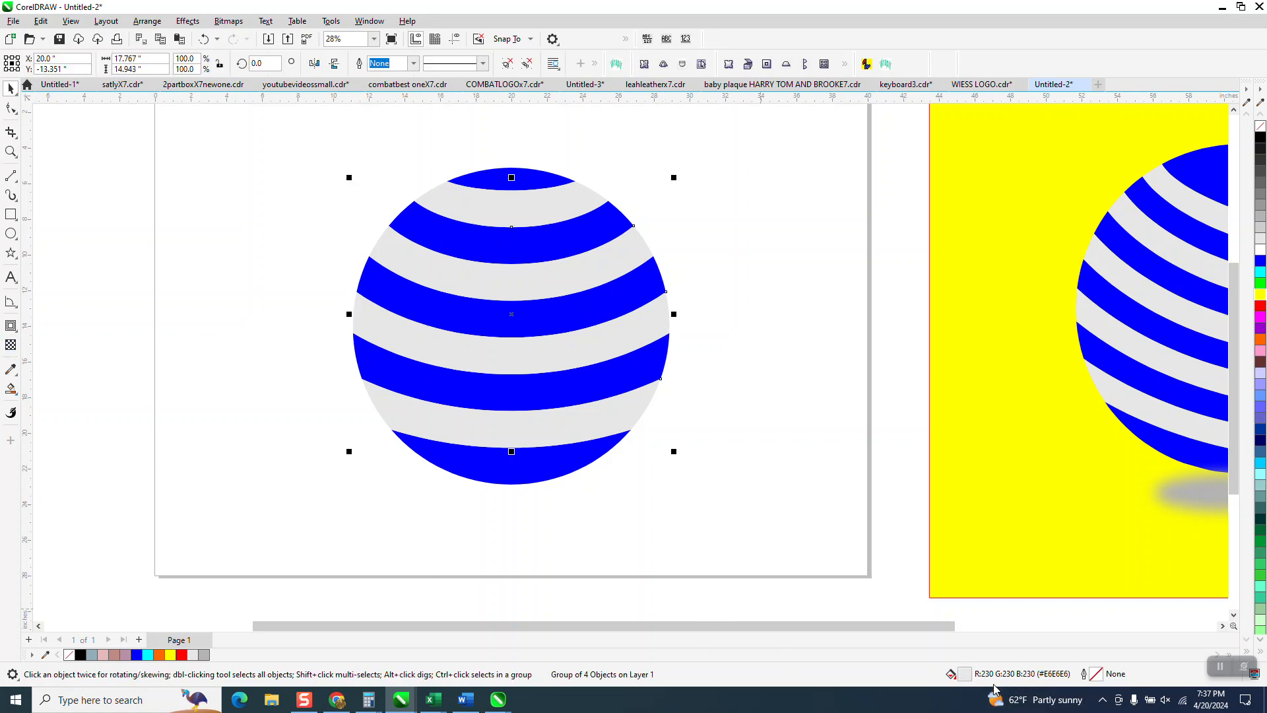
{"action": "left_click", "coordinate": [15, 391]}
{"action": "left_click", "coordinate": [44, 390]}
{"action": "left_click_drag", "start_coordinate": [584, 347], "coordinate": [719, 394]}
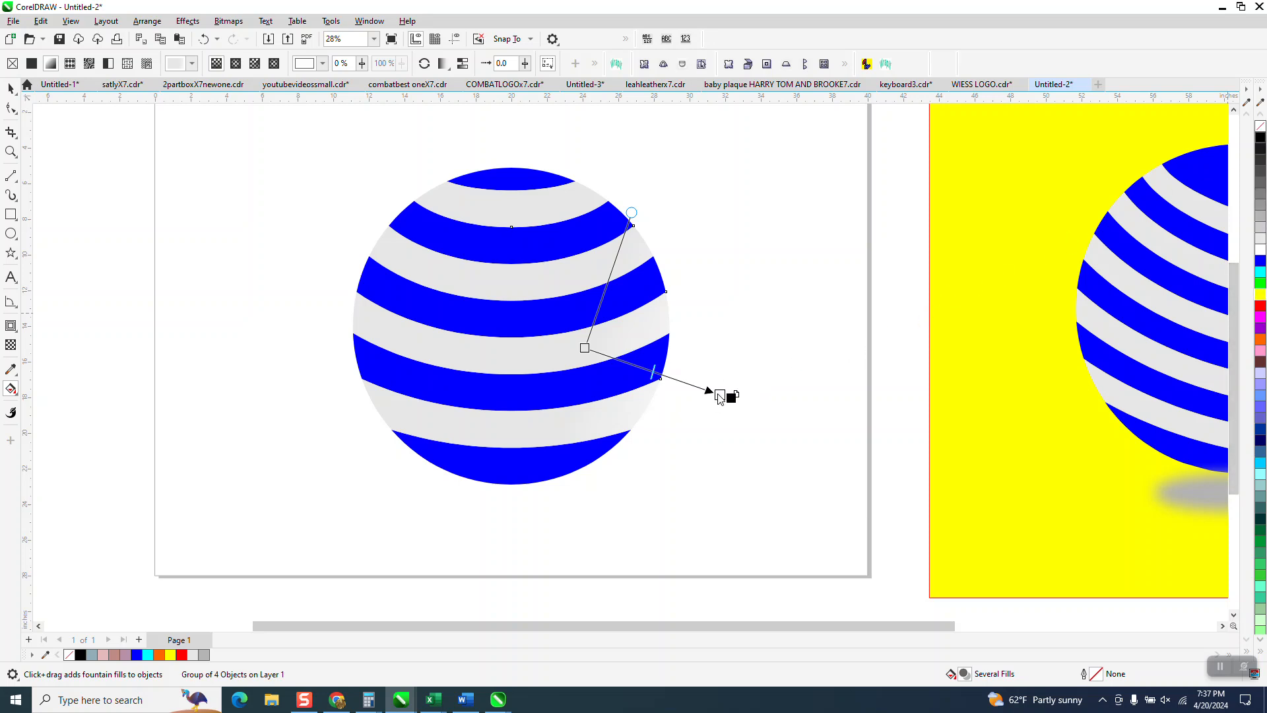
{"action": "left_click_drag", "start_coordinate": [720, 396], "coordinate": [721, 397]}
{"action": "left_click", "coordinate": [720, 430]}
{"action": "left_click_drag", "start_coordinate": [1245, 151], "coordinate": [719, 394]}
Step: Adjust the fountain fill to start right of the sphere's centre and end well beyond its lower-right edge, softening the shading
{"action": "left_click_drag", "start_coordinate": [584, 347], "coordinate": [542, 348]}
{"action": "left_click_drag", "start_coordinate": [716, 393], "coordinate": [659, 380]}
{"action": "left_click_drag", "start_coordinate": [542, 348], "coordinate": [586, 344]}
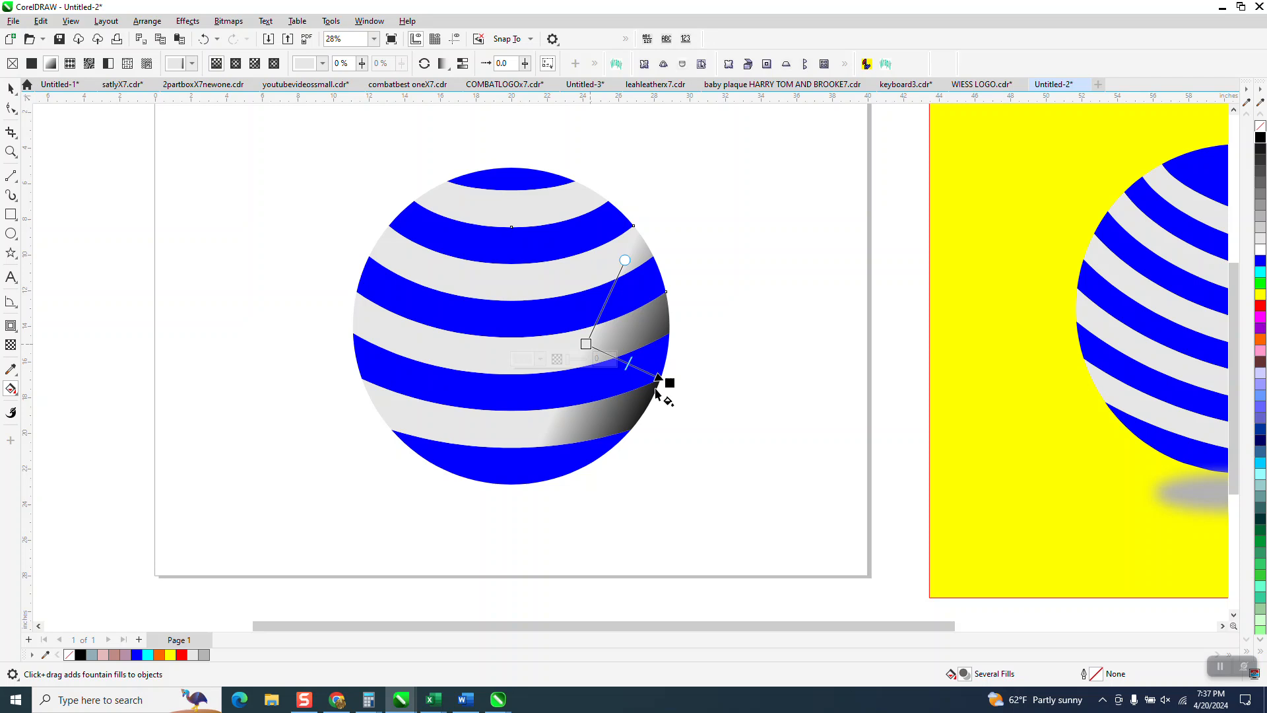
{"action": "left_click_drag", "start_coordinate": [665, 385], "coordinate": [737, 403]}
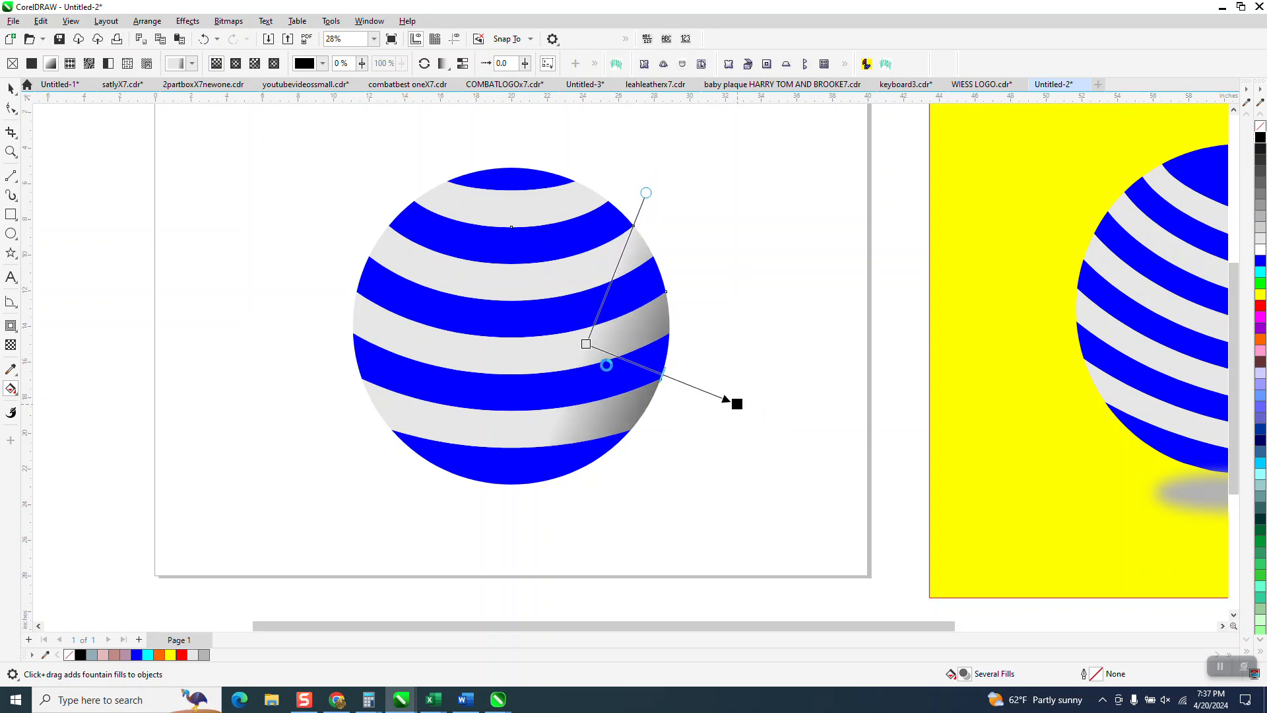
Step: Rotate the blue and grey band groups together about 21 degrees clockwise
{"action": "left_click", "coordinate": [18, 88]}
{"action": "scroll", "coordinate": [79, 123], "scroll_direction": "down", "scroll_amount": 1}
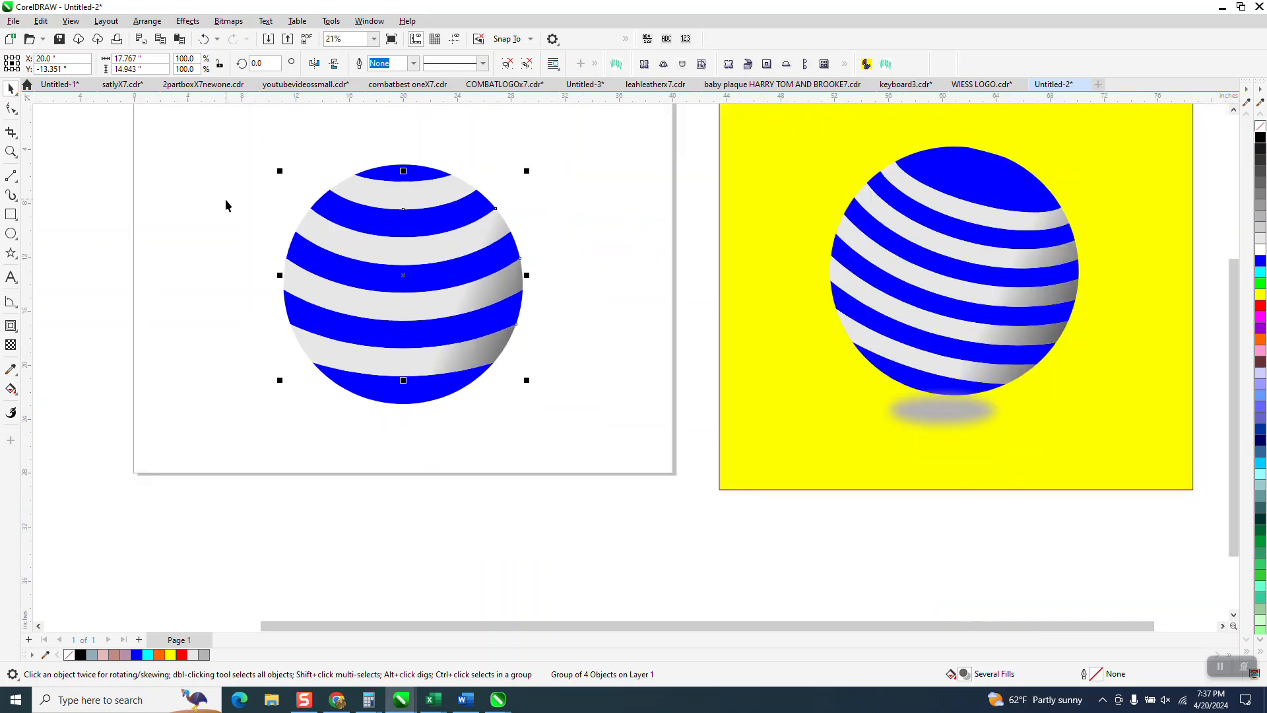
{"action": "left_click_drag", "start_coordinate": [210, 153], "coordinate": [650, 447]}
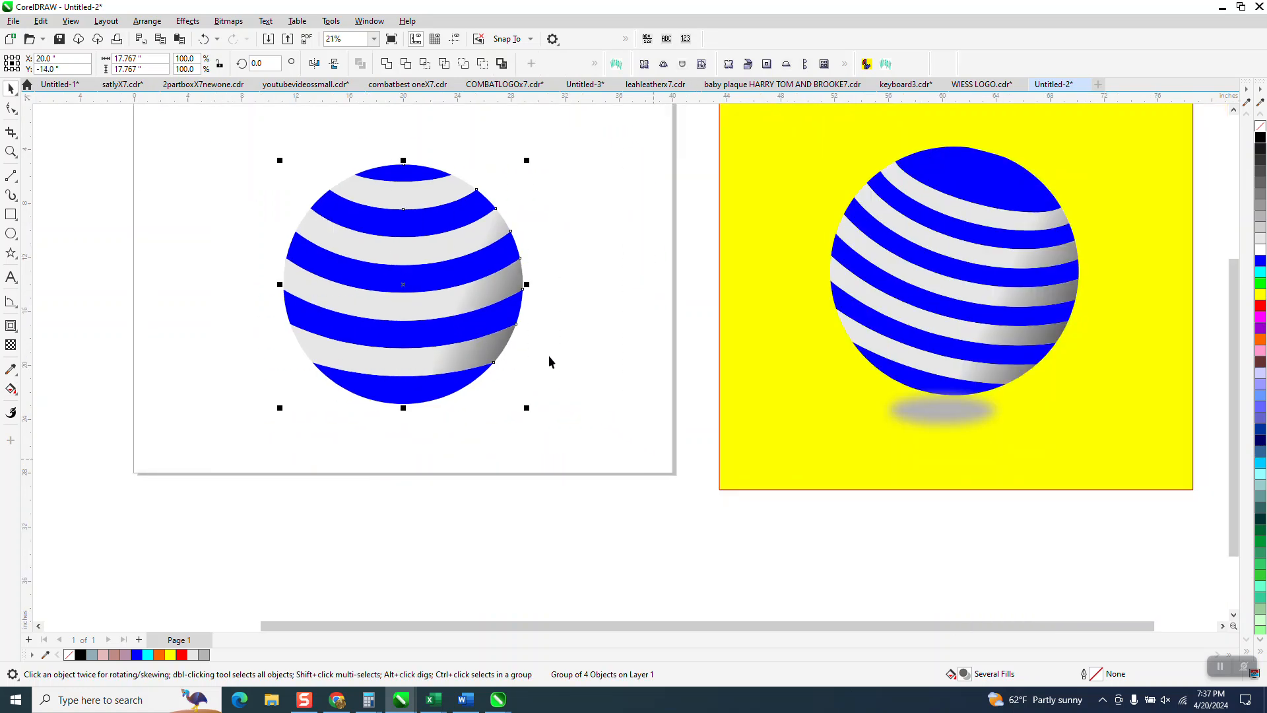
{"action": "left_click", "coordinate": [451, 277]}
{"action": "left_click_drag", "start_coordinate": [527, 159], "coordinate": [558, 256]}
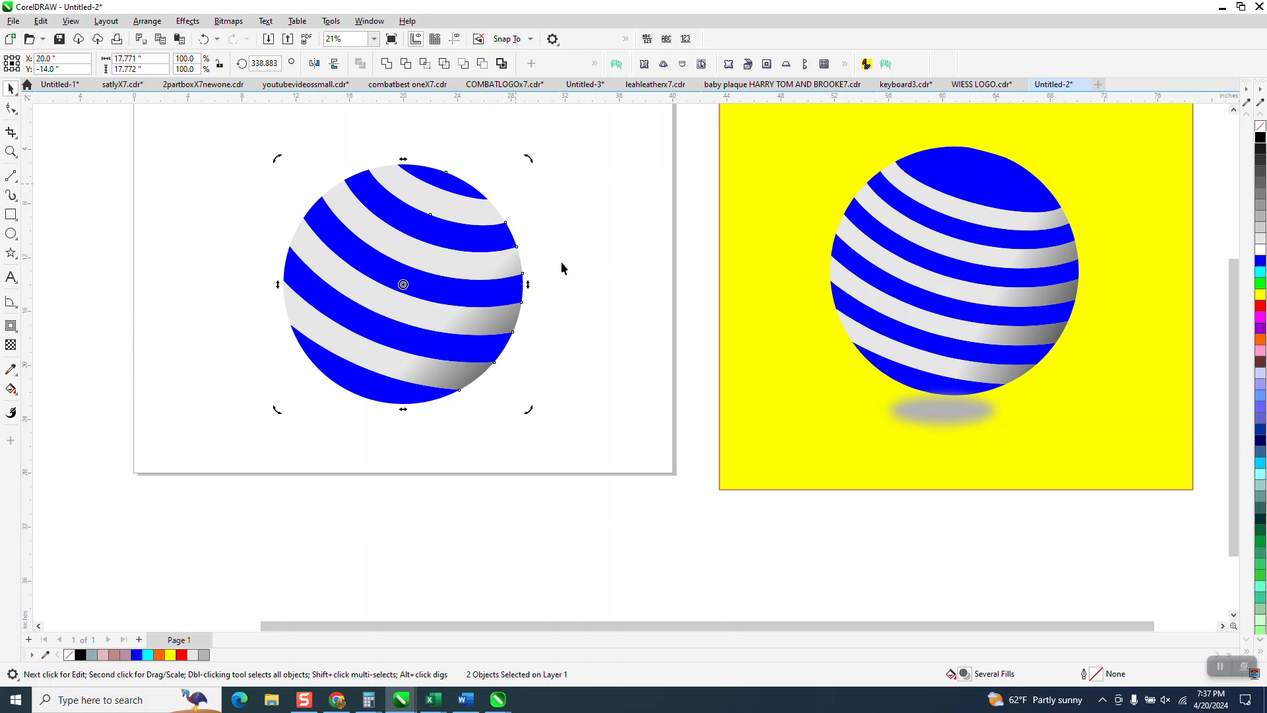
Step: Draw a flat ellipse about 11.7 by 1.3 inches just below the sphere, filled with grey (R179 G179 B179) and no outline
{"action": "left_click", "coordinate": [11, 234]}
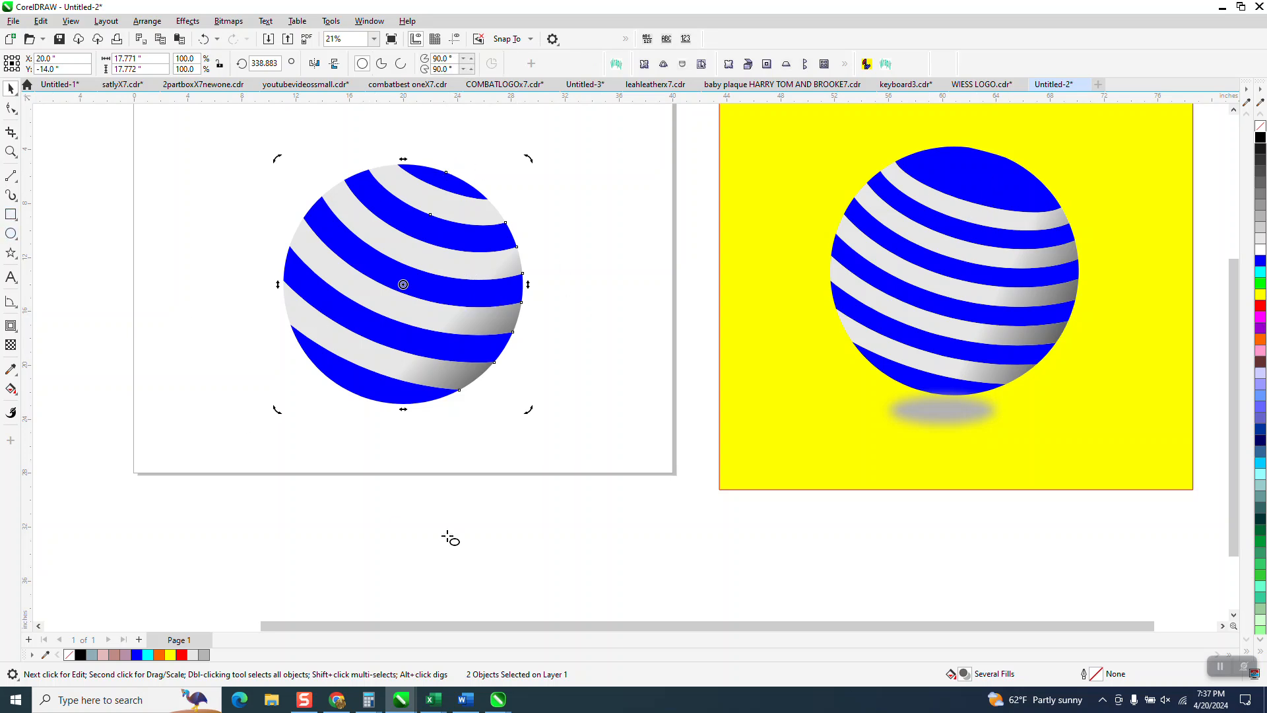
{"action": "left_click_drag", "start_coordinate": [472, 412], "coordinate": [309, 433]}
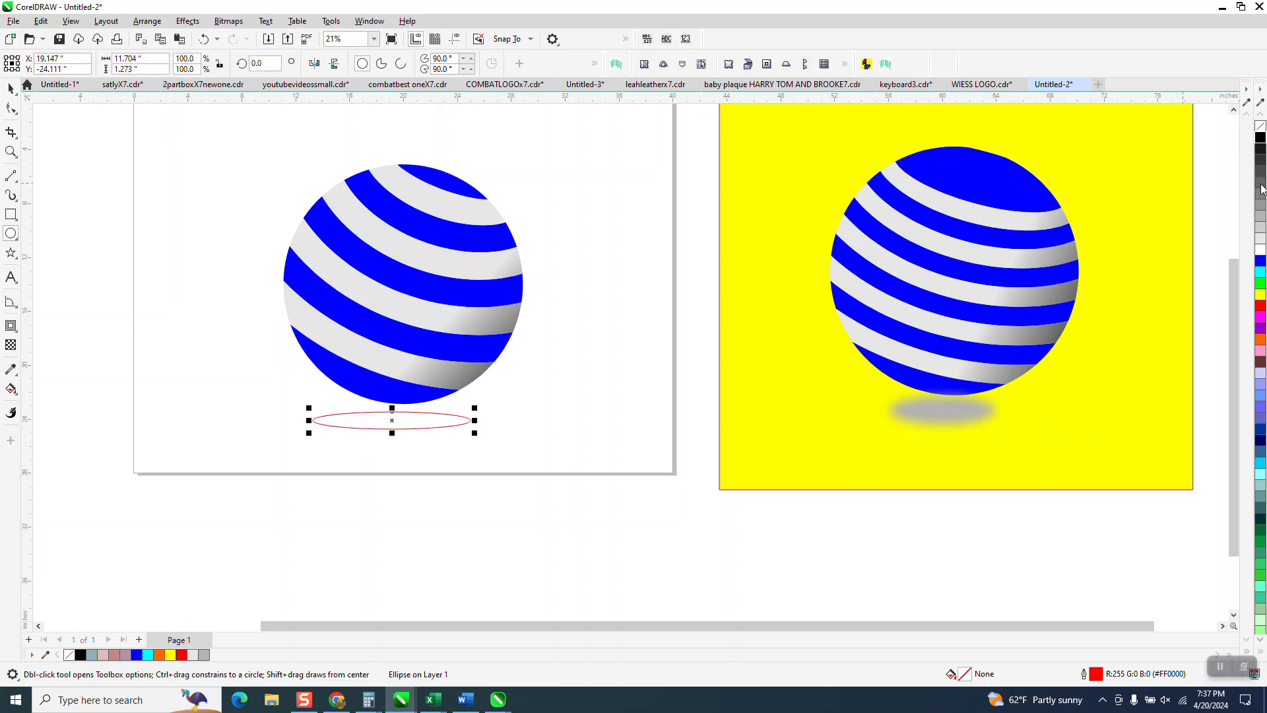
{"action": "left_click", "coordinate": [1262, 217]}
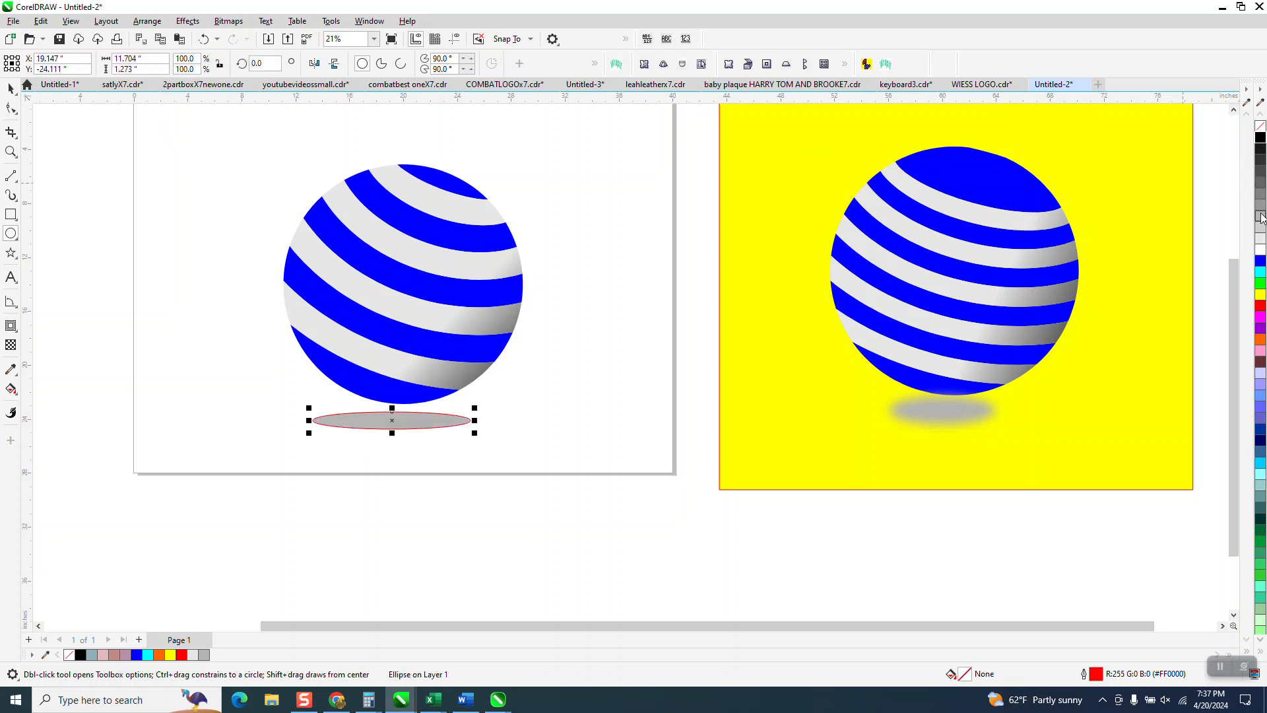
{"action": "right_click", "coordinate": [1261, 126]}
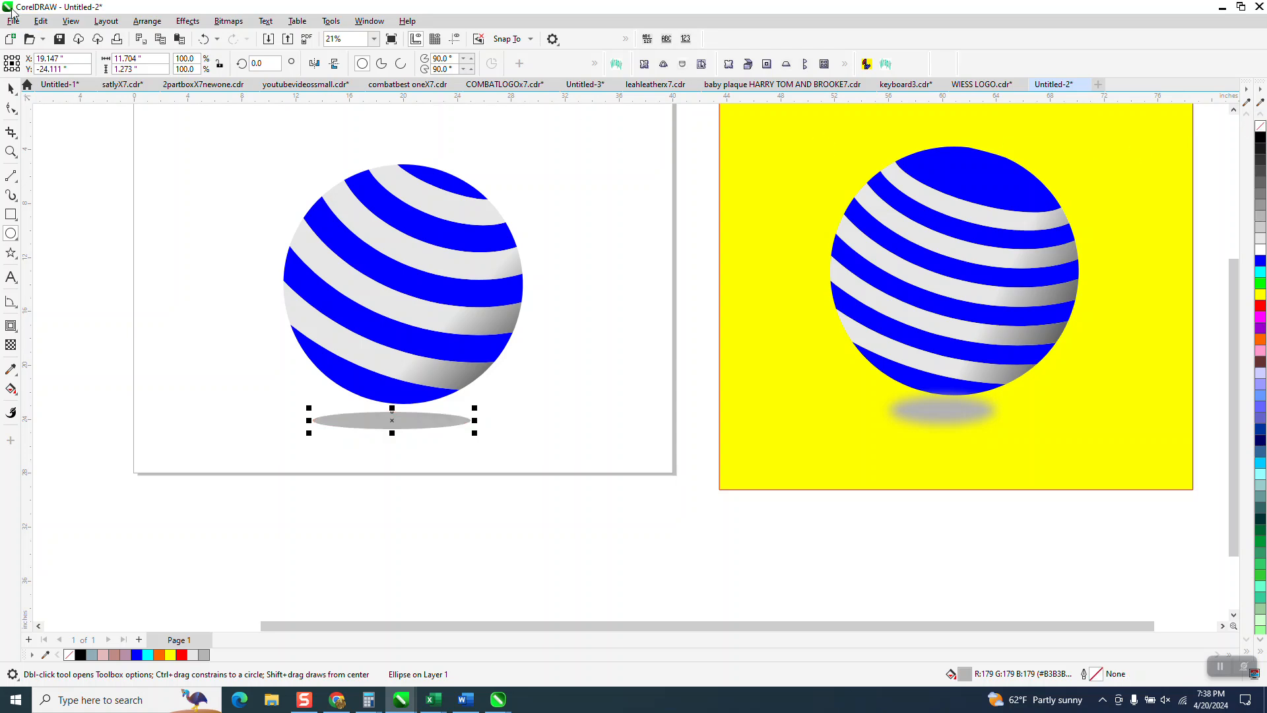
Step: Apply a Gaussian Blur with a radius of 117.4 pixels to the grey shadow ellipse
{"action": "left_click", "coordinate": [189, 22]}
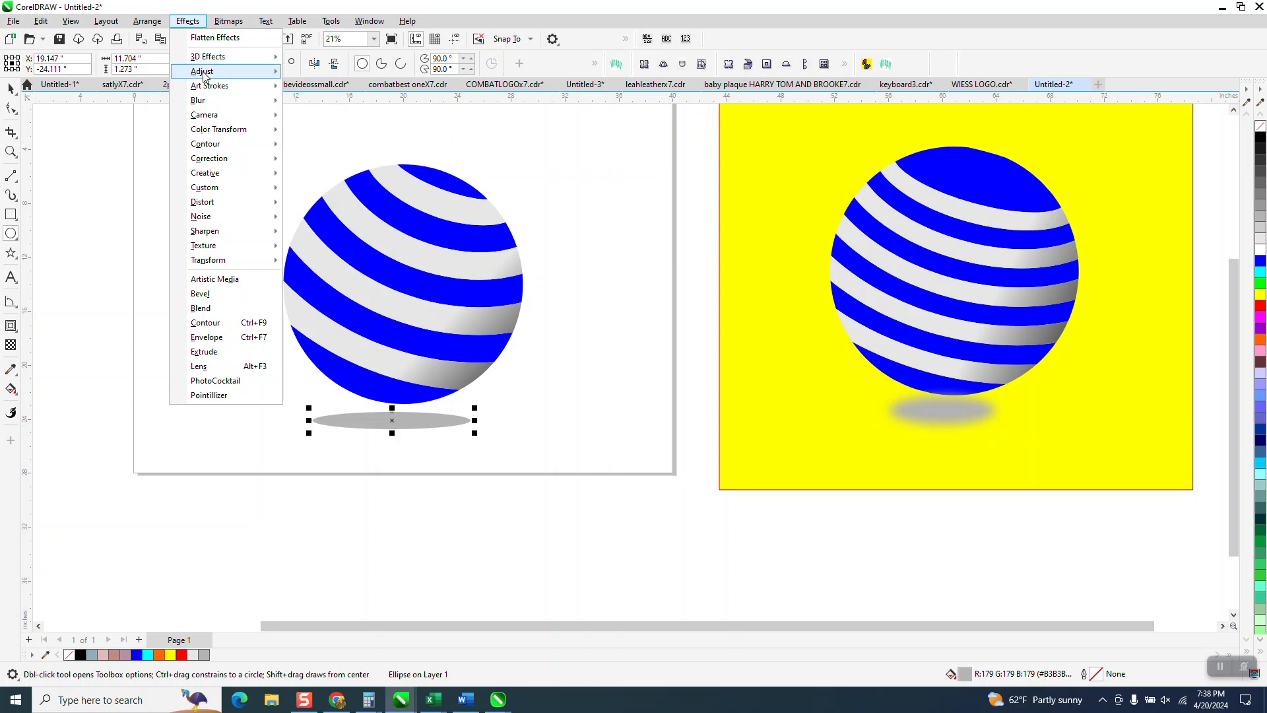
{"action": "mouse_move", "coordinate": [211, 100]}
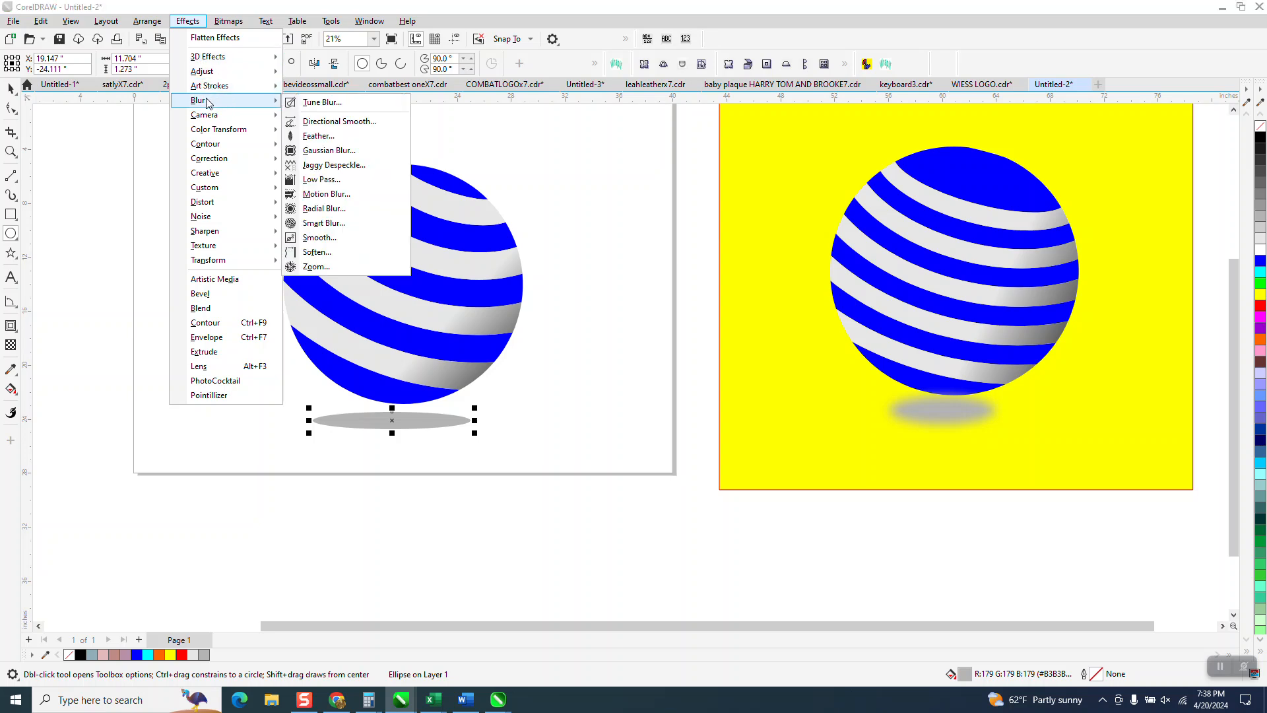
{"action": "left_click", "coordinate": [320, 151]}
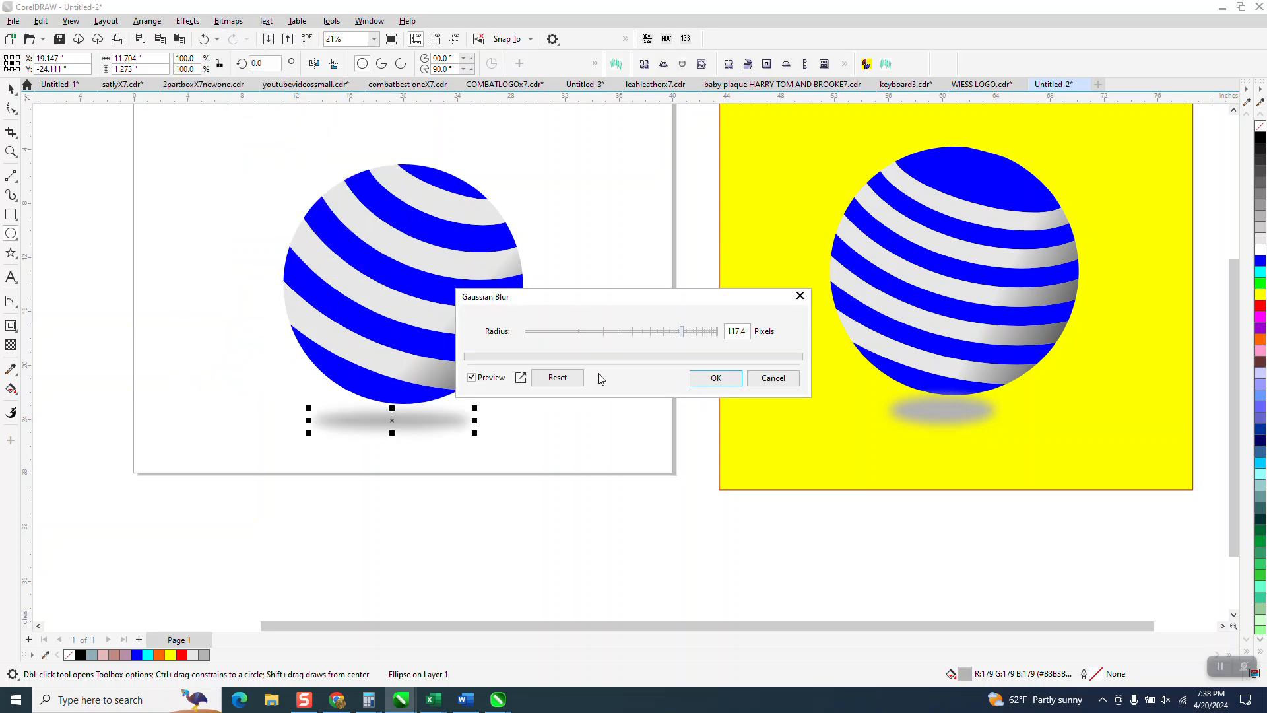
{"action": "left_click", "coordinate": [715, 377]}
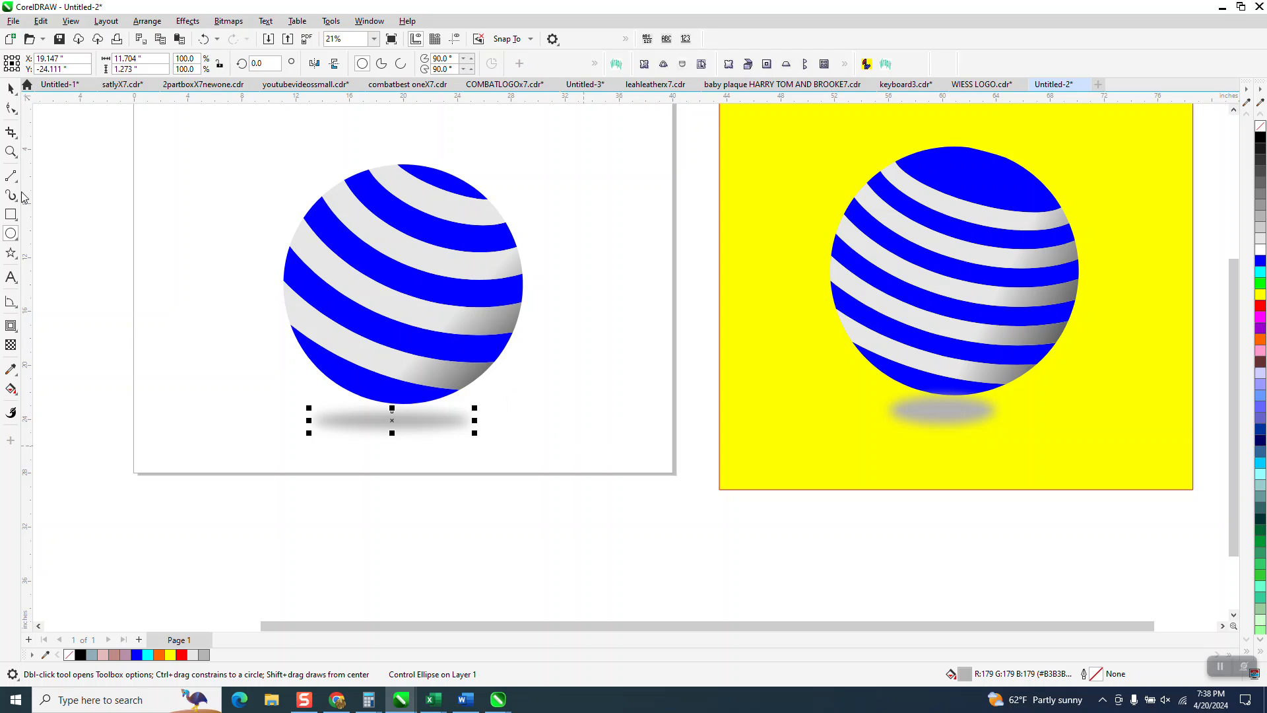
Step: Move the yellow background rectangle from the reference logo to behind the new sphere and its shadow
{"action": "left_click", "coordinate": [10, 88]}
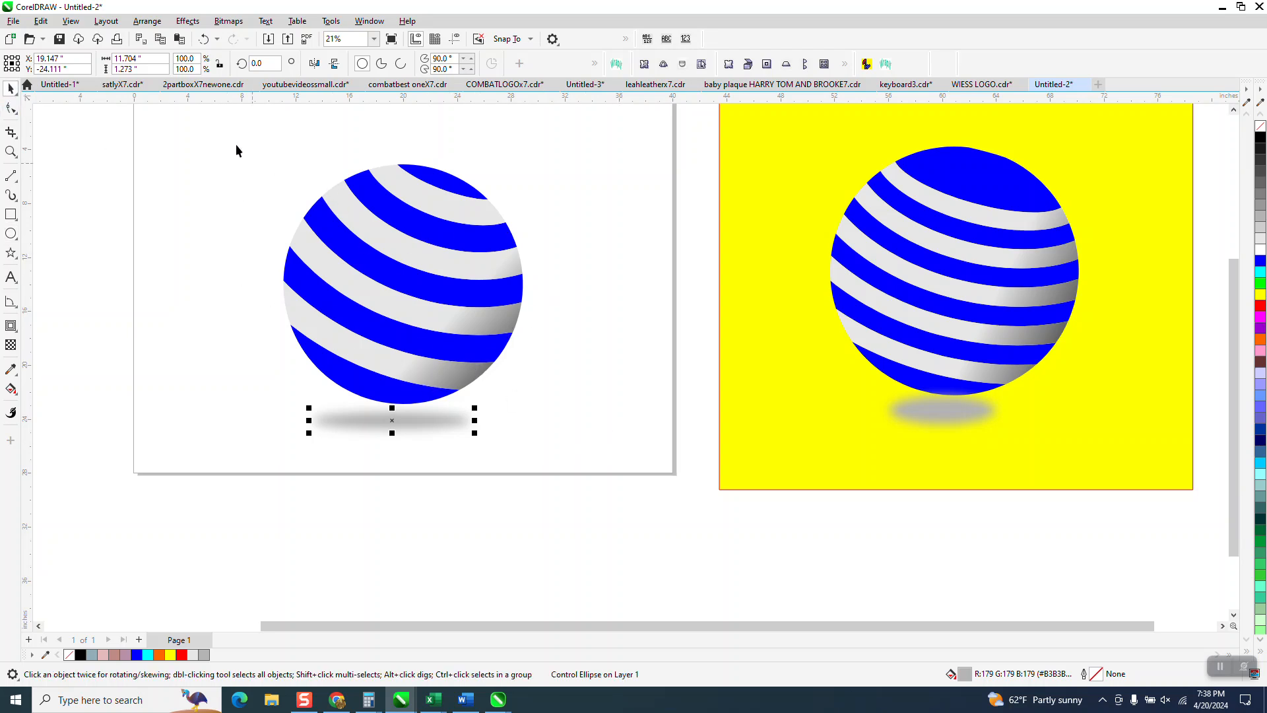
{"action": "left_click_drag", "start_coordinate": [733, 338], "coordinate": [199, 319]}
{"action": "left_click_drag", "start_coordinate": [577, 382], "coordinate": [534, 375]}
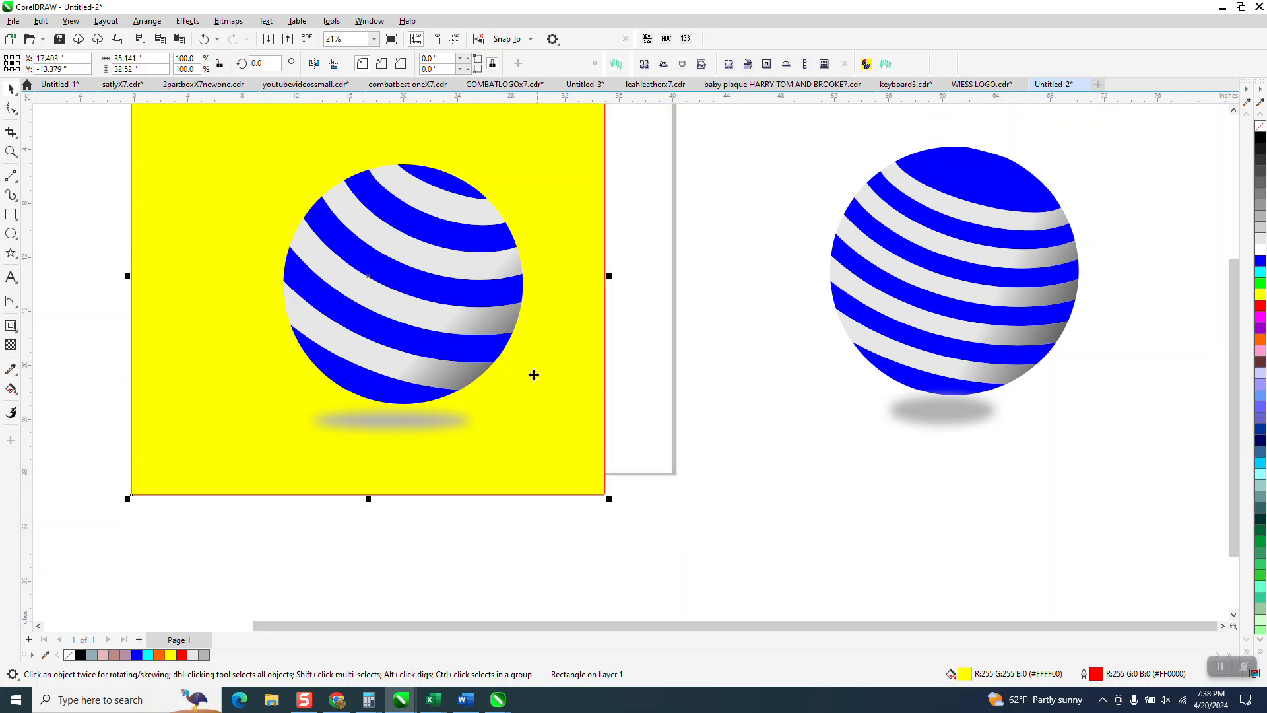
{"action": "scroll", "coordinate": [533, 375], "scroll_direction": "down", "scroll_amount": 2}
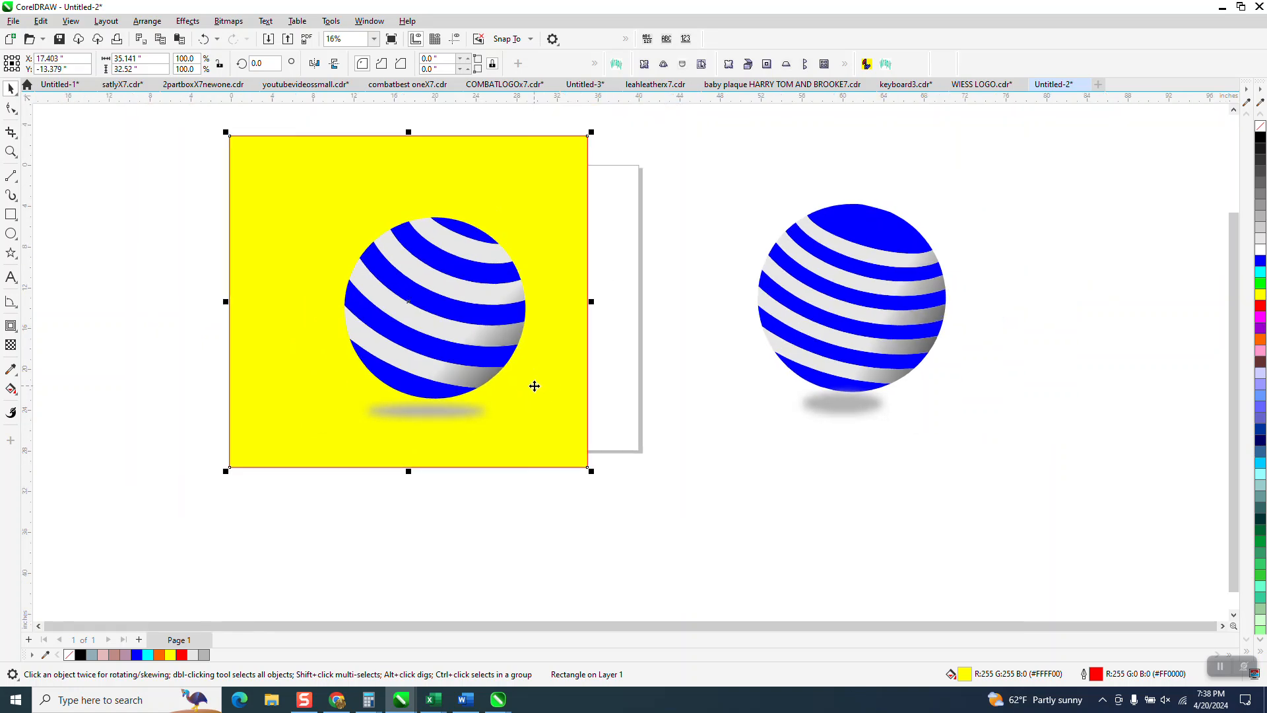
{"action": "left_click", "coordinate": [11, 152]}
{"action": "left_click_drag", "start_coordinate": [296, 201], "coordinate": [619, 469]}
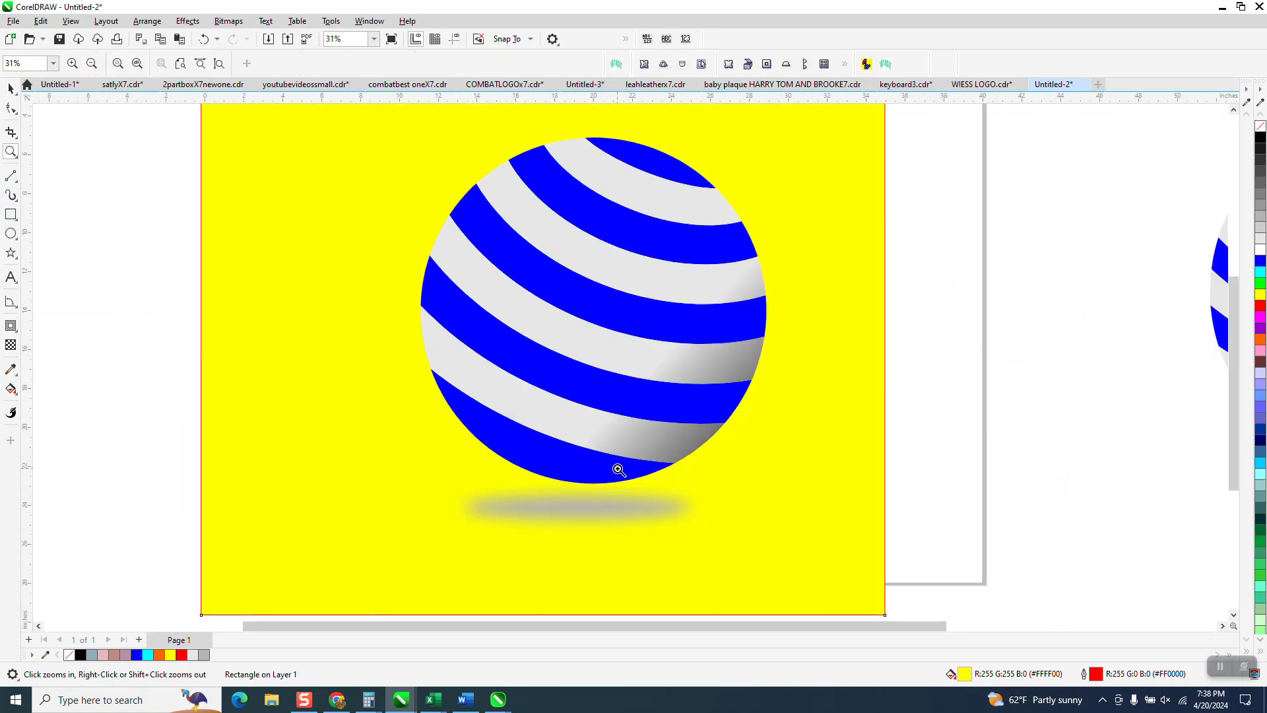